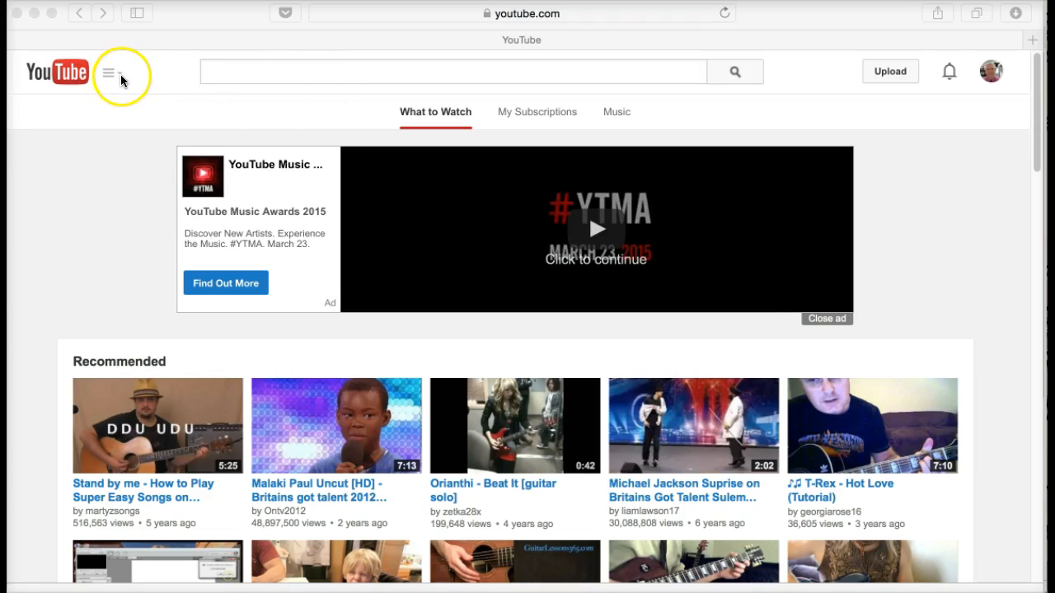
Step: Open the "Investing in Stocks" video from your own channel's uploads and pause its playback
{"action": "left_click", "coordinate": [115, 75]}
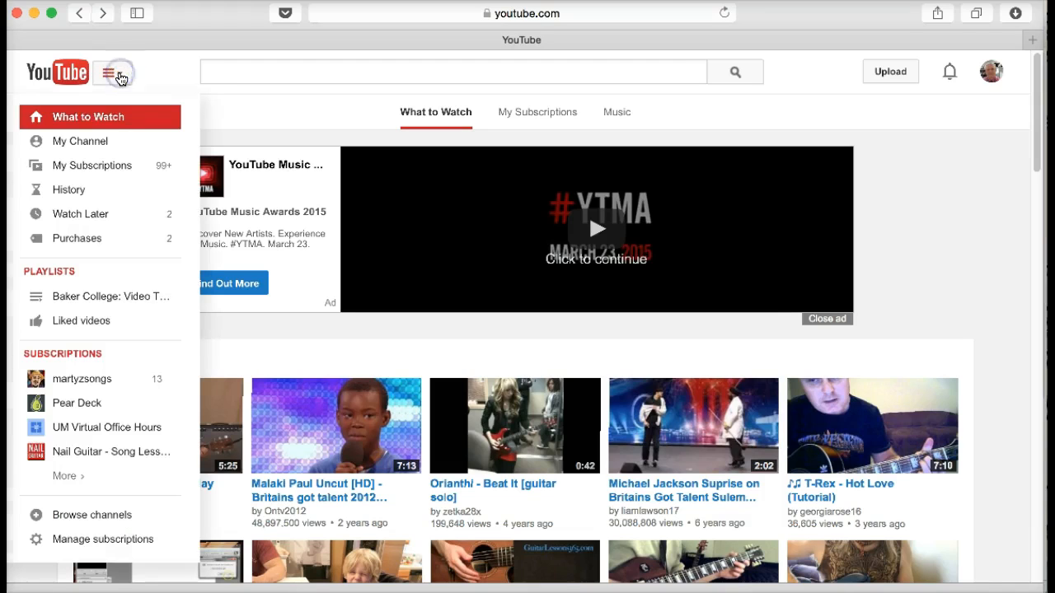
{"action": "left_click", "coordinate": [76, 145]}
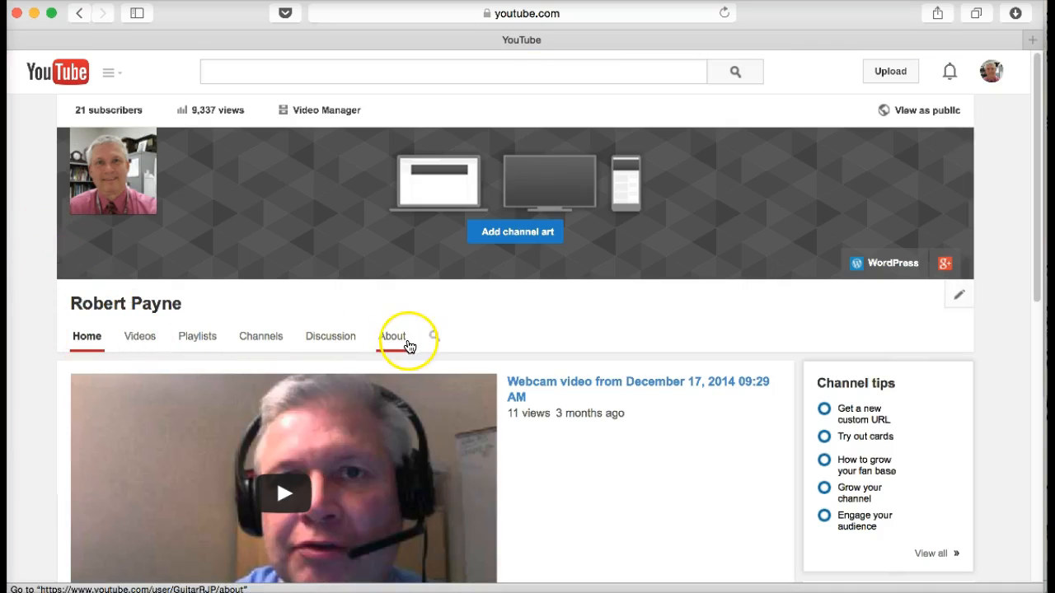
{"action": "left_click", "coordinate": [142, 338]}
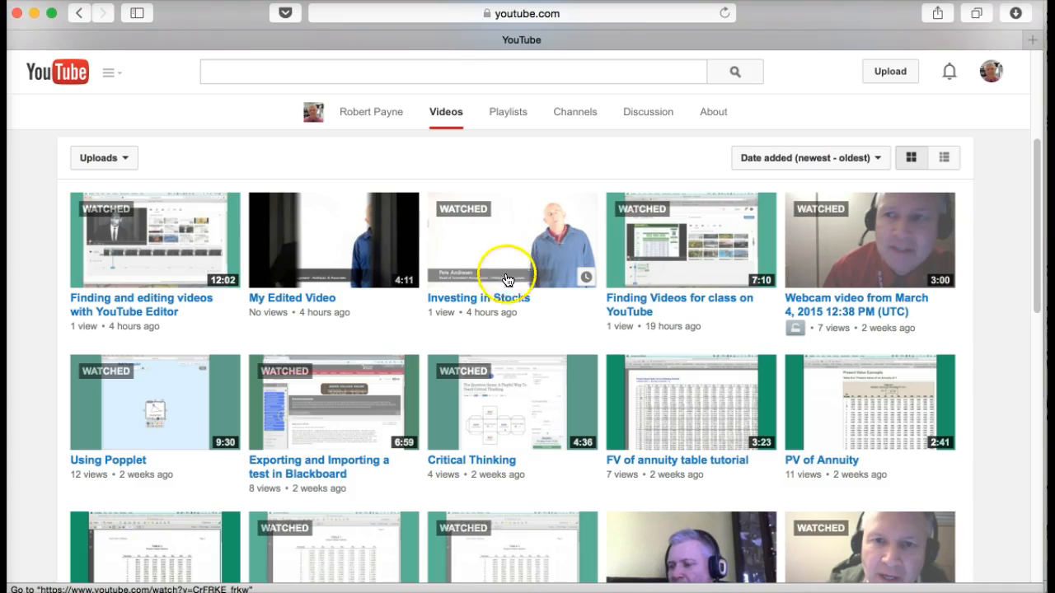
{"action": "left_click", "coordinate": [481, 302]}
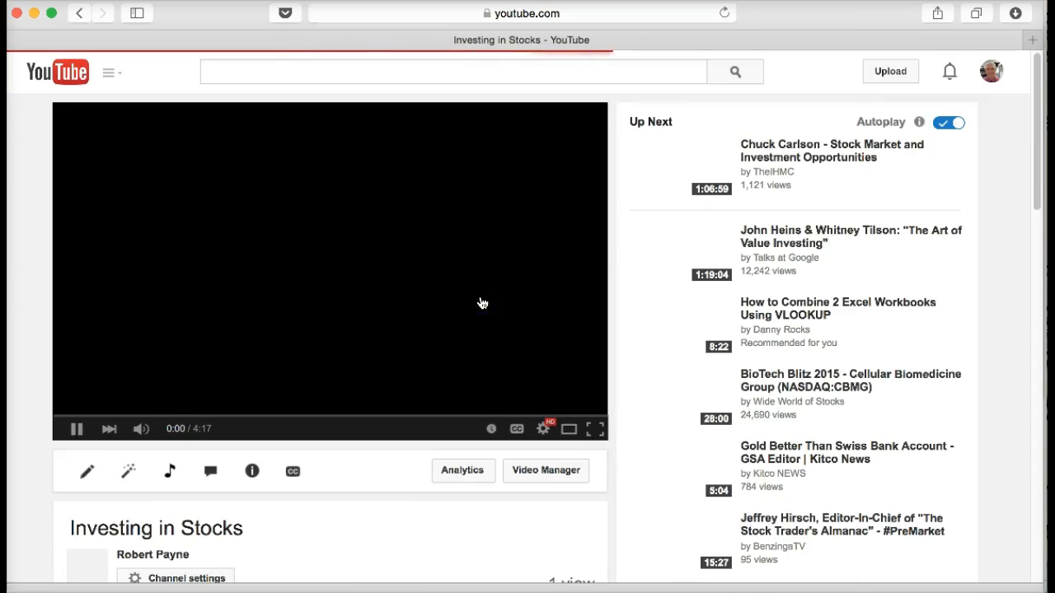
{"action": "left_click", "coordinate": [74, 432]}
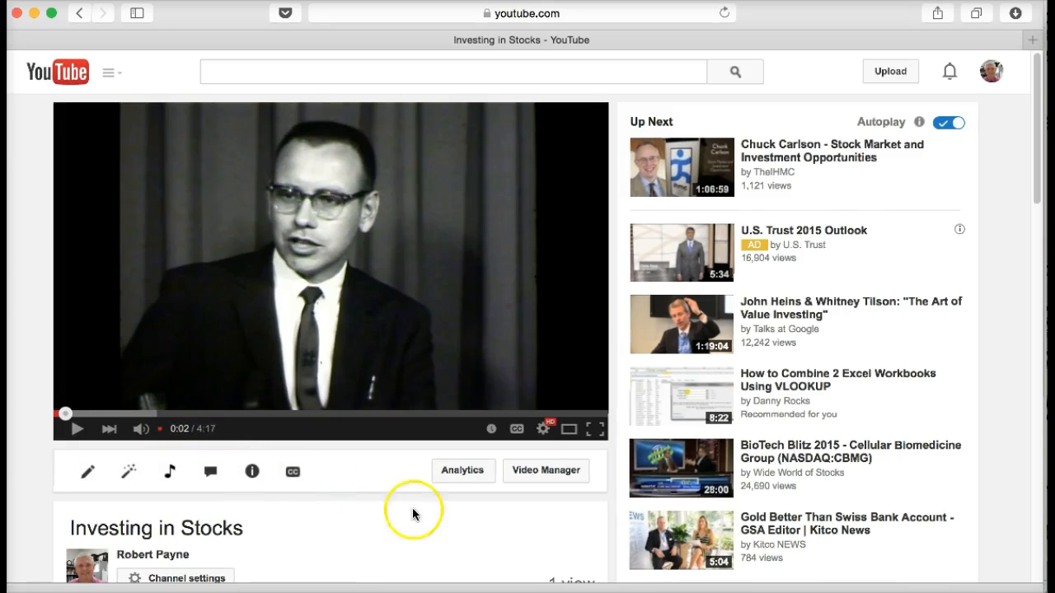
Step: Examine the editing options offered below the video, including Enhancements, Audio, Annotations and Captions
{"action": "scroll", "coordinate": [466, 528], "scroll_direction": "down", "scroll_amount": 3}
{"action": "scroll", "coordinate": [465, 527], "scroll_direction": "up", "scroll_amount": 3}
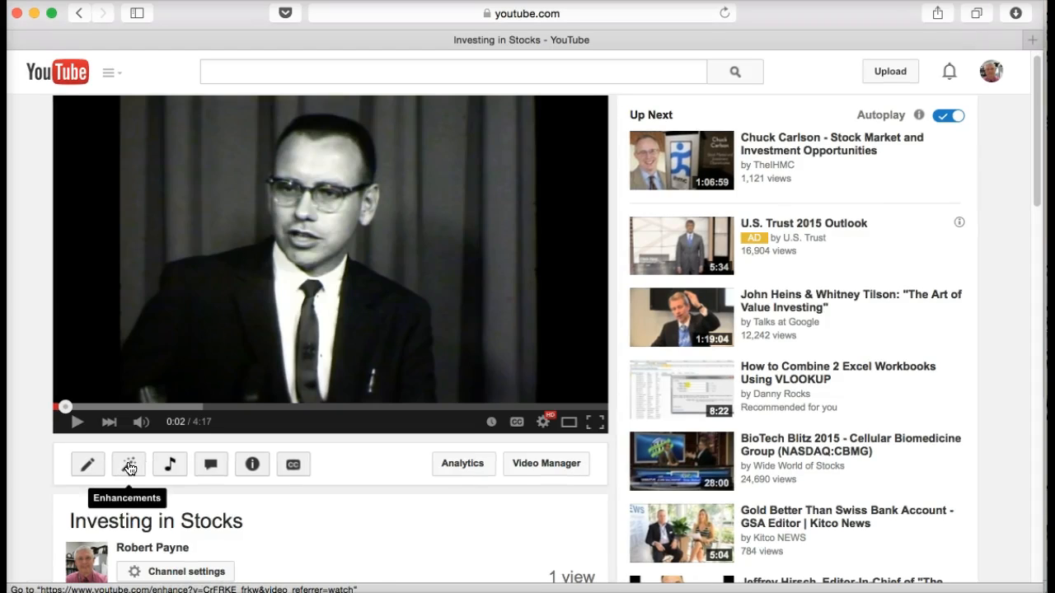
{"action": "left_click", "coordinate": [168, 469]}
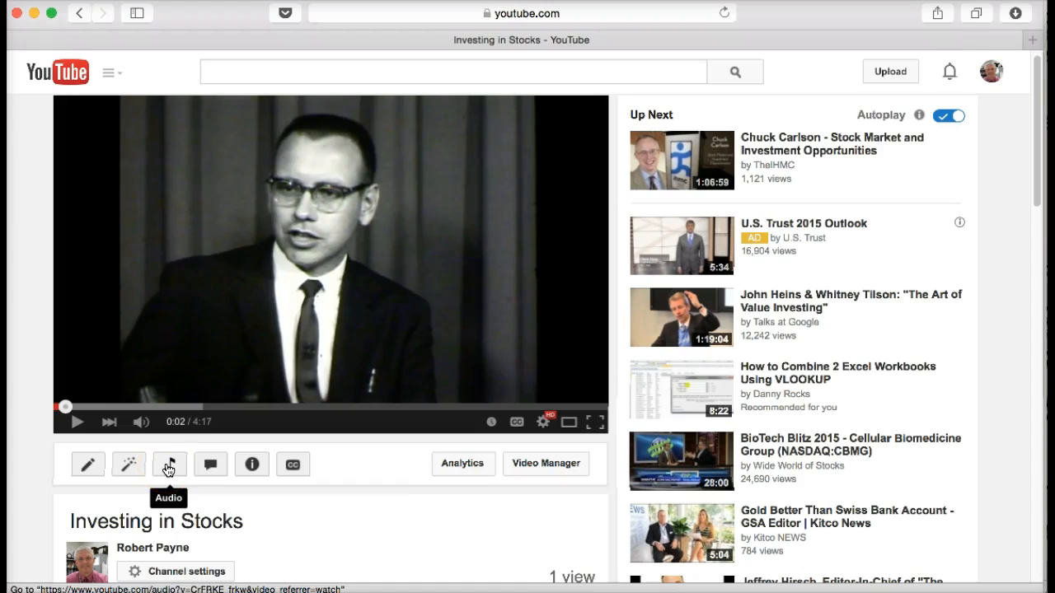
{"action": "left_click", "coordinate": [170, 468]}
{"action": "left_click", "coordinate": [211, 470]}
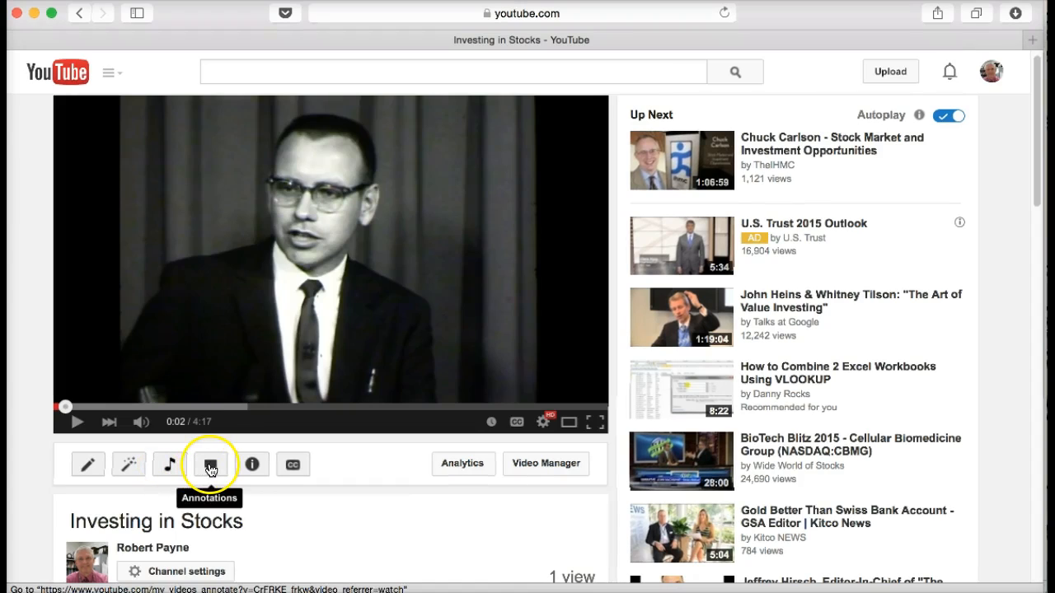
{"action": "left_click", "coordinate": [293, 470]}
{"action": "left_click", "coordinate": [293, 468]}
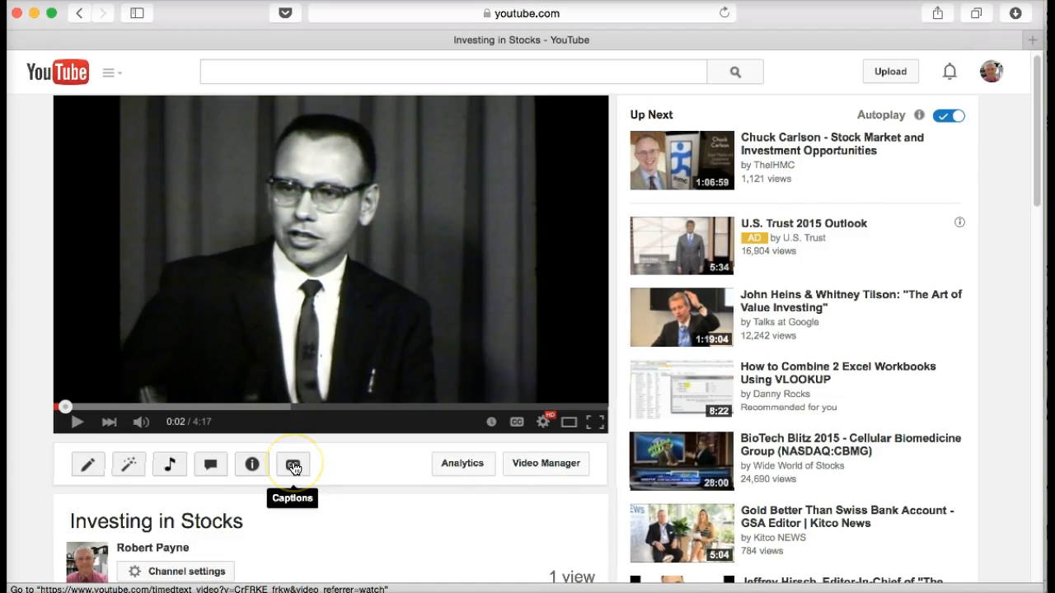
{"action": "left_click", "coordinate": [293, 469]}
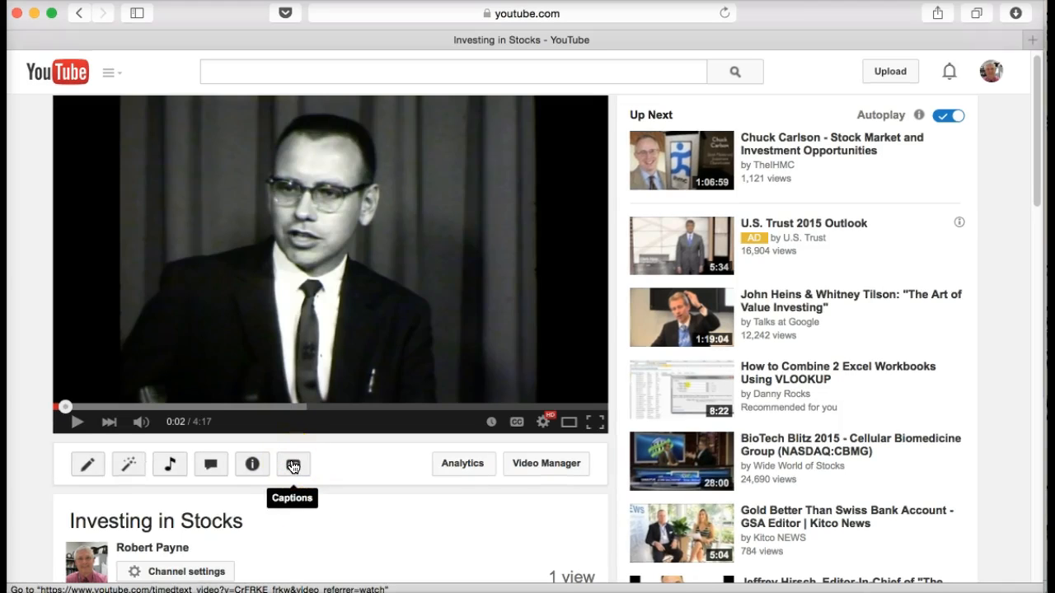
Step: Open the video's Info and Settings page and review its basic info fields
{"action": "left_click", "coordinate": [89, 468]}
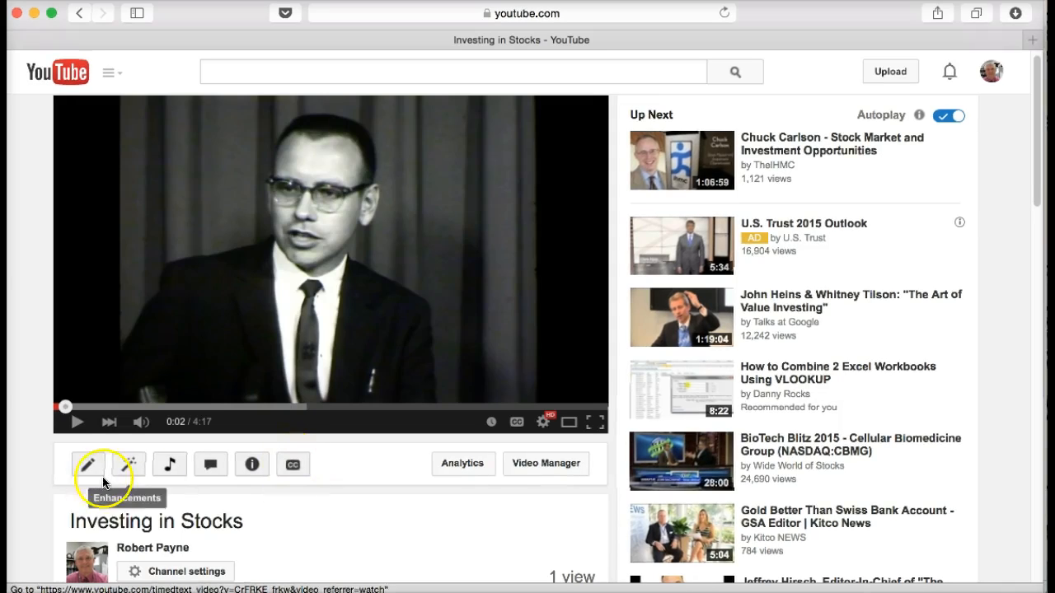
{"action": "left_click", "coordinate": [88, 467]}
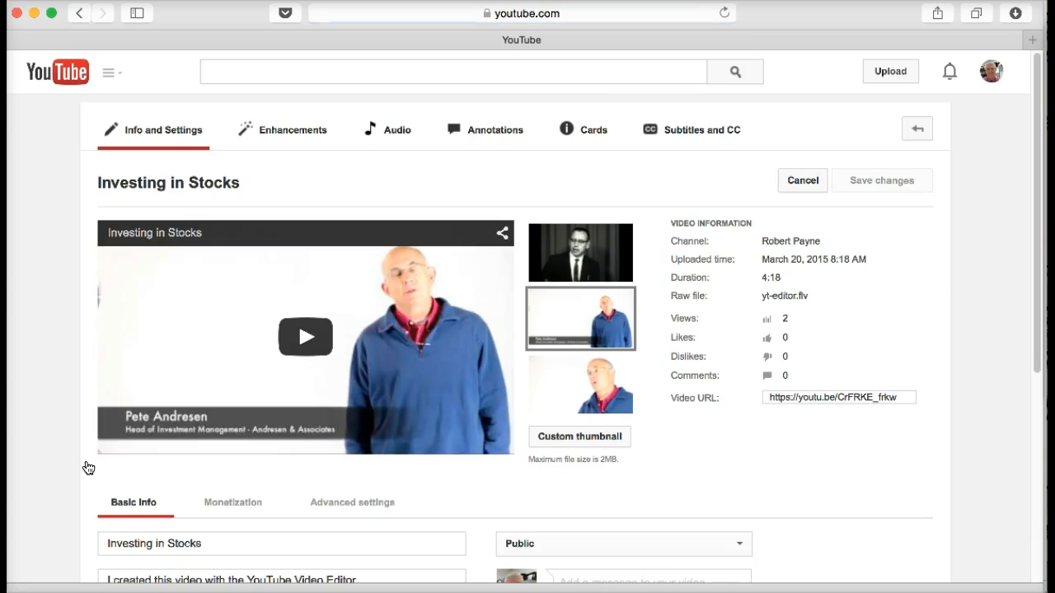
{"action": "scroll", "coordinate": [567, 483], "scroll_direction": "down", "scroll_amount": 4}
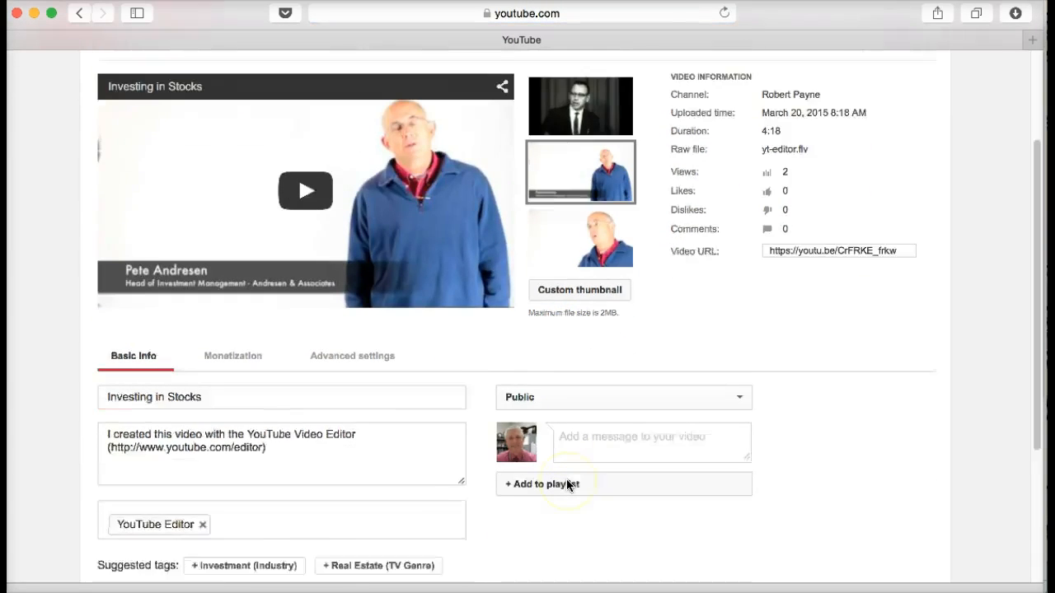
{"action": "scroll", "coordinate": [566, 485], "scroll_direction": "down", "scroll_amount": 3}
{"action": "scroll", "coordinate": [566, 485], "scroll_direction": "up", "scroll_amount": 6}
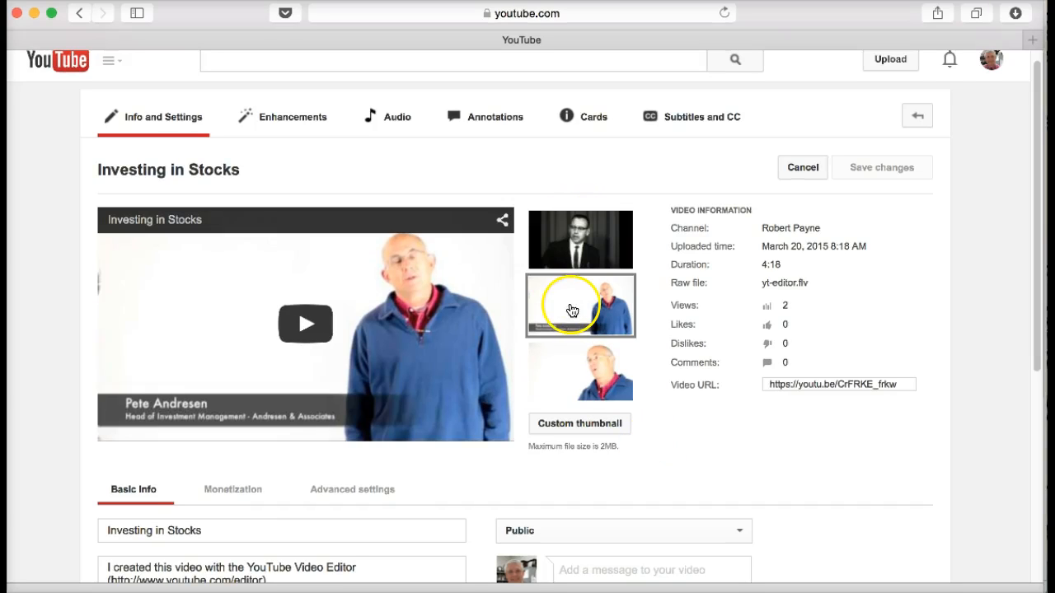
Step: Select the third suggested frame as the video's thumbnail, and look through the Pictures folder for a custom thumbnail without choosing one
{"action": "mouse_move", "coordinate": [569, 249]}
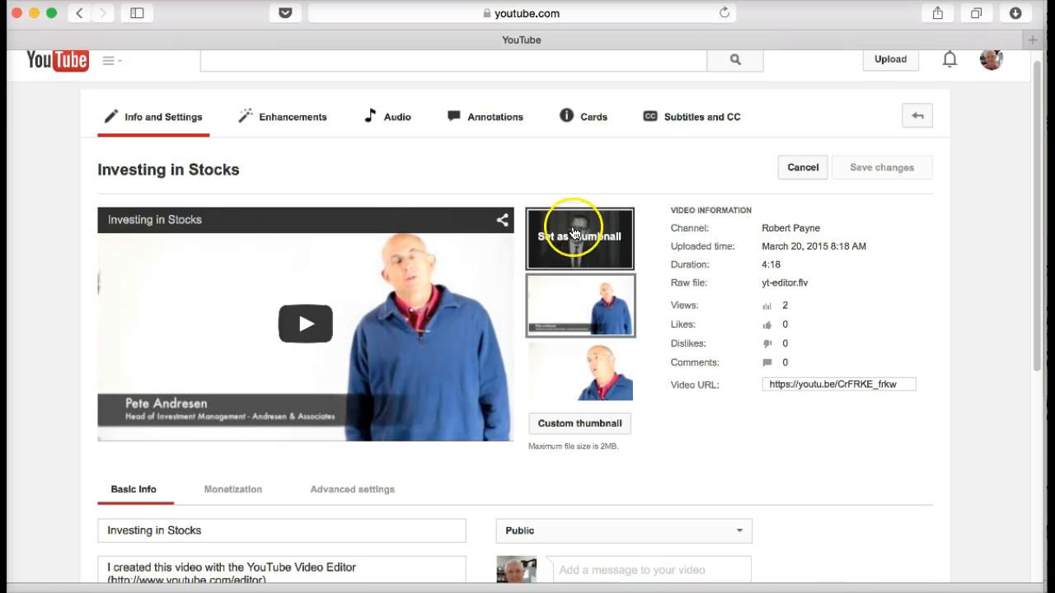
{"action": "left_click", "coordinate": [578, 372]}
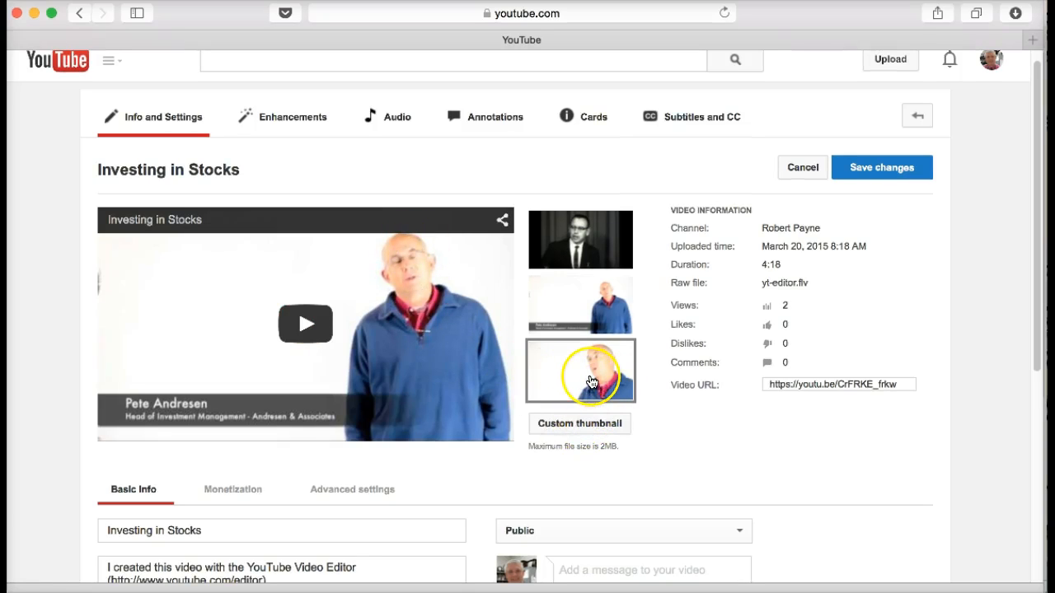
{"action": "left_click", "coordinate": [586, 429]}
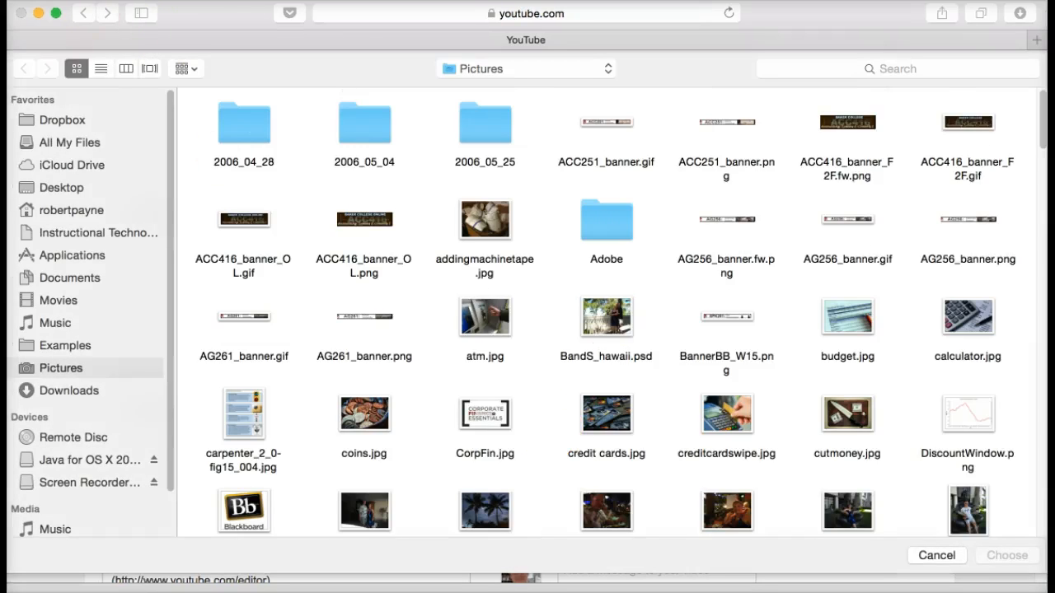
{"action": "left_click", "coordinate": [928, 556]}
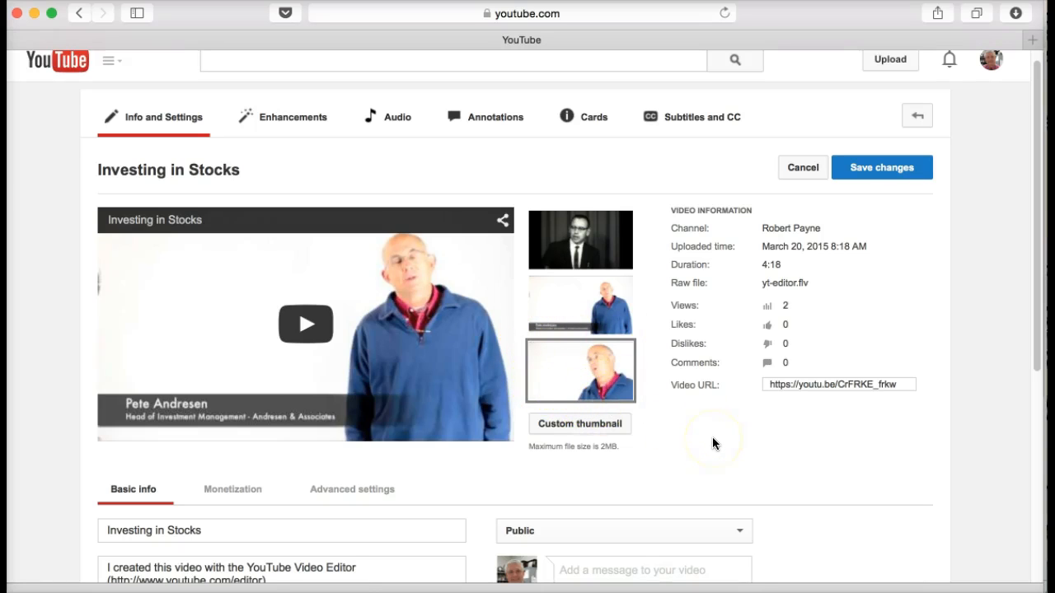
Step: Review the Public, Unlisted and Private options and set the video's privacy to Unlisted
{"action": "scroll", "coordinate": [713, 439], "scroll_direction": "down", "scroll_amount": 3}
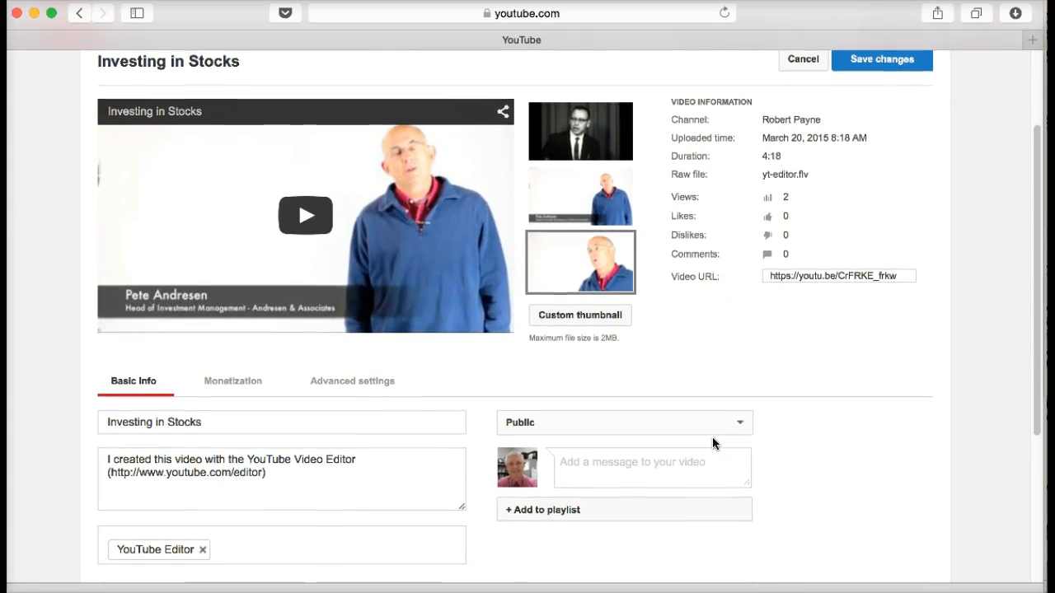
{"action": "scroll", "coordinate": [831, 501], "scroll_direction": "down", "scroll_amount": 1}
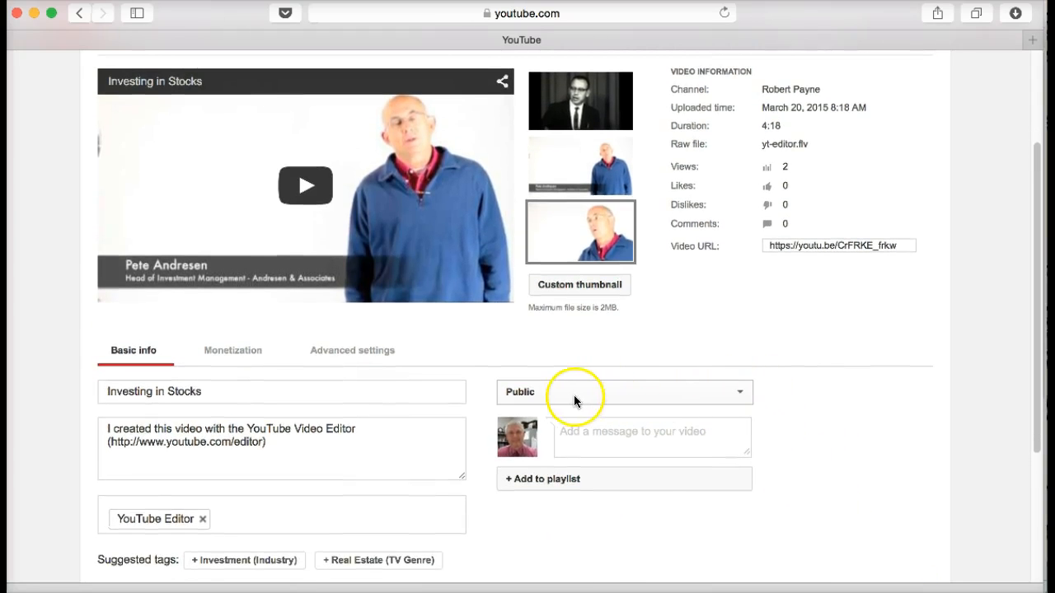
{"action": "left_click", "coordinate": [740, 397]}
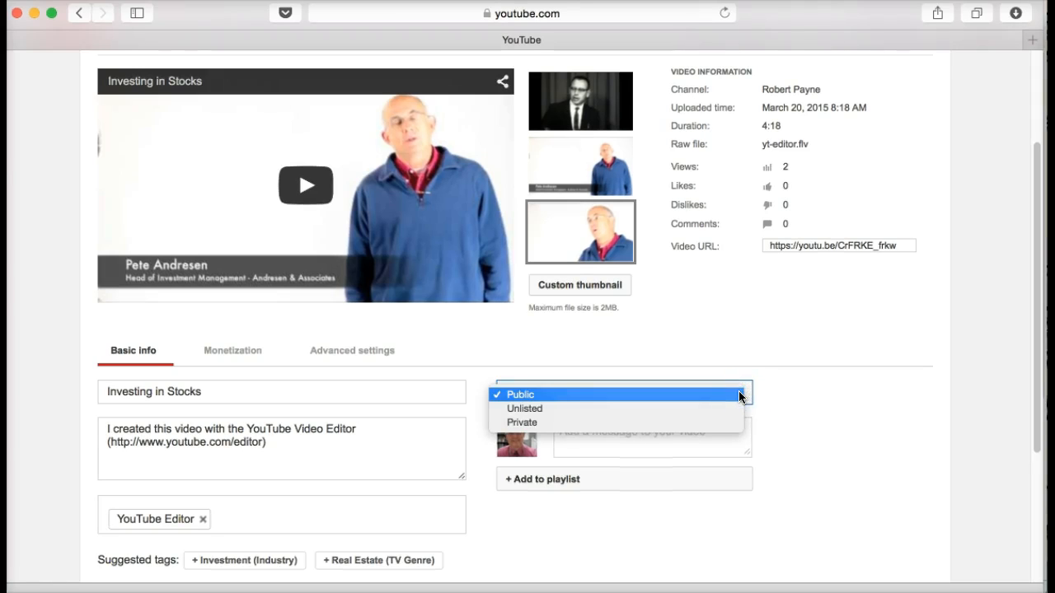
{"action": "key", "text": "Down"}
{"action": "key", "text": "Down"}
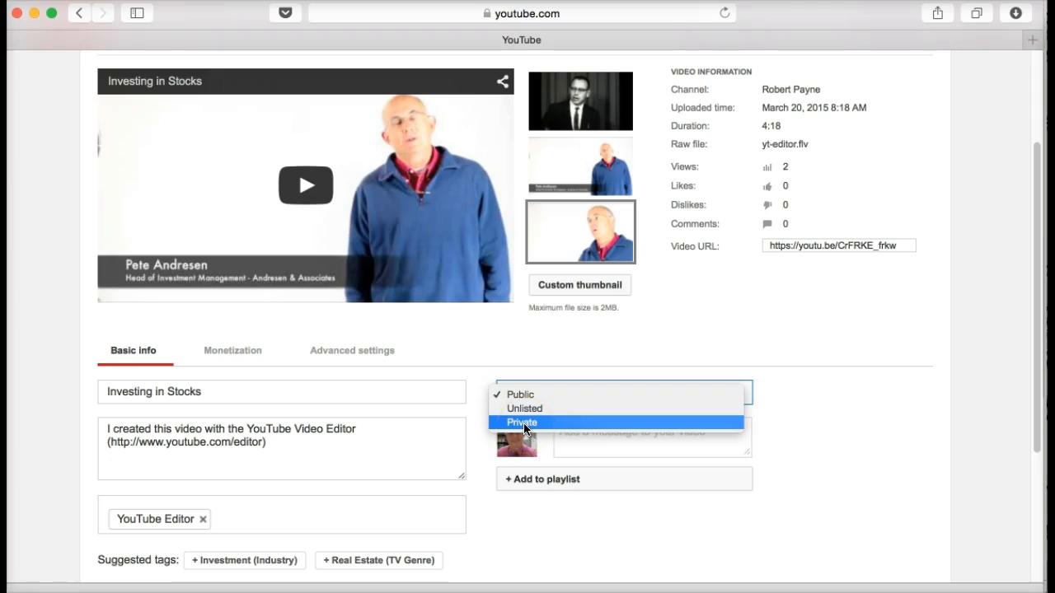
{"action": "left_click", "coordinate": [522, 396]}
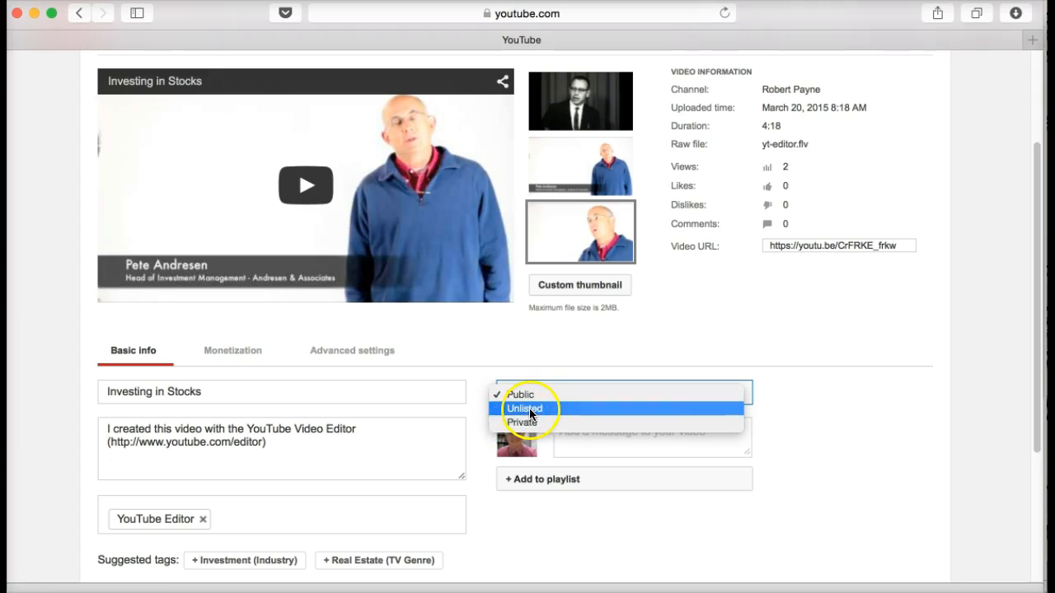
{"action": "left_click", "coordinate": [530, 411]}
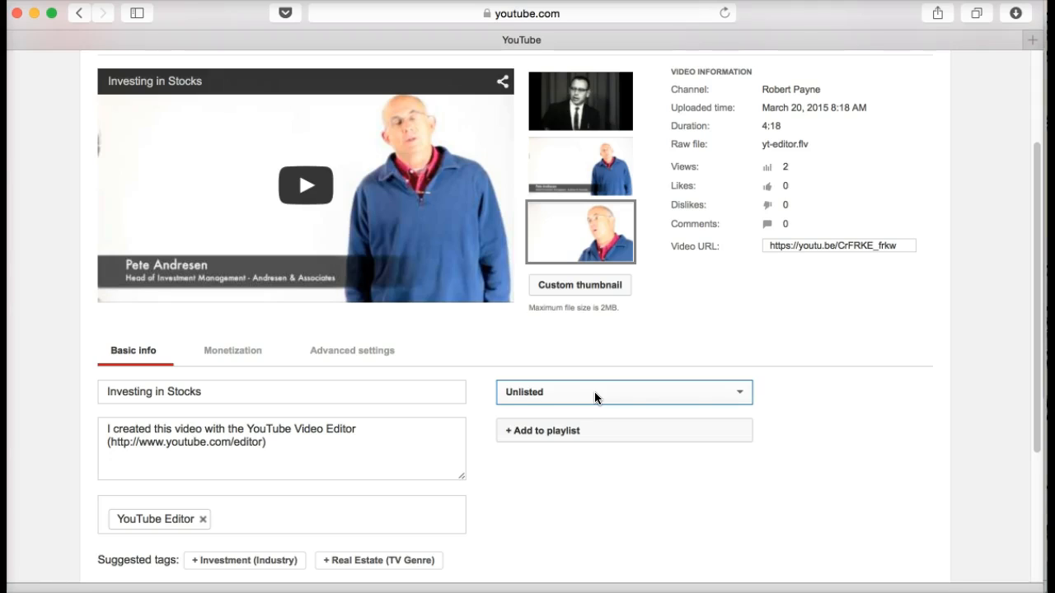
{"action": "left_click", "coordinate": [744, 397]}
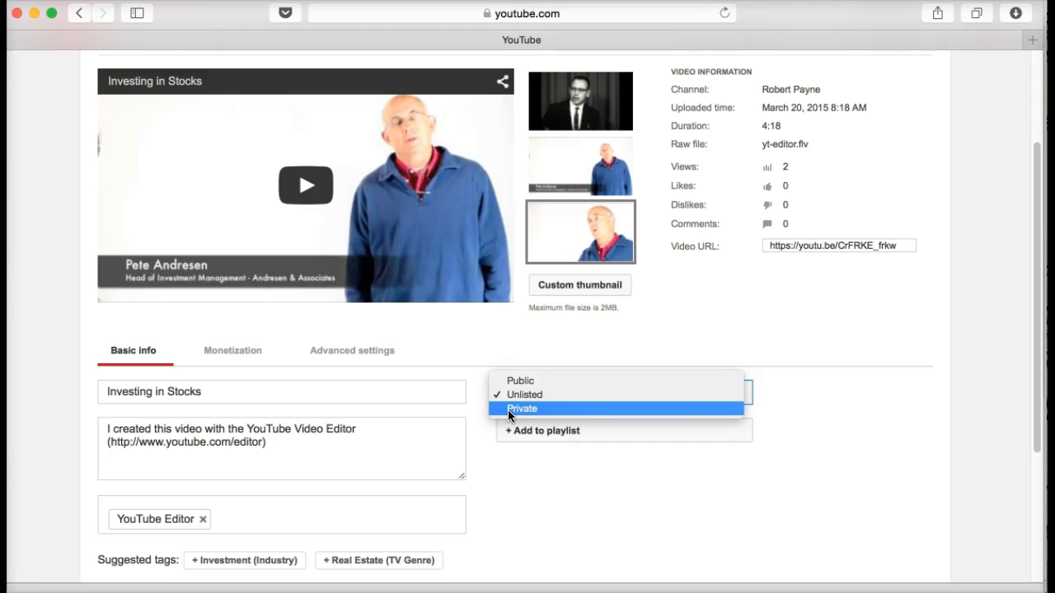
{"action": "left_click", "coordinate": [529, 397]}
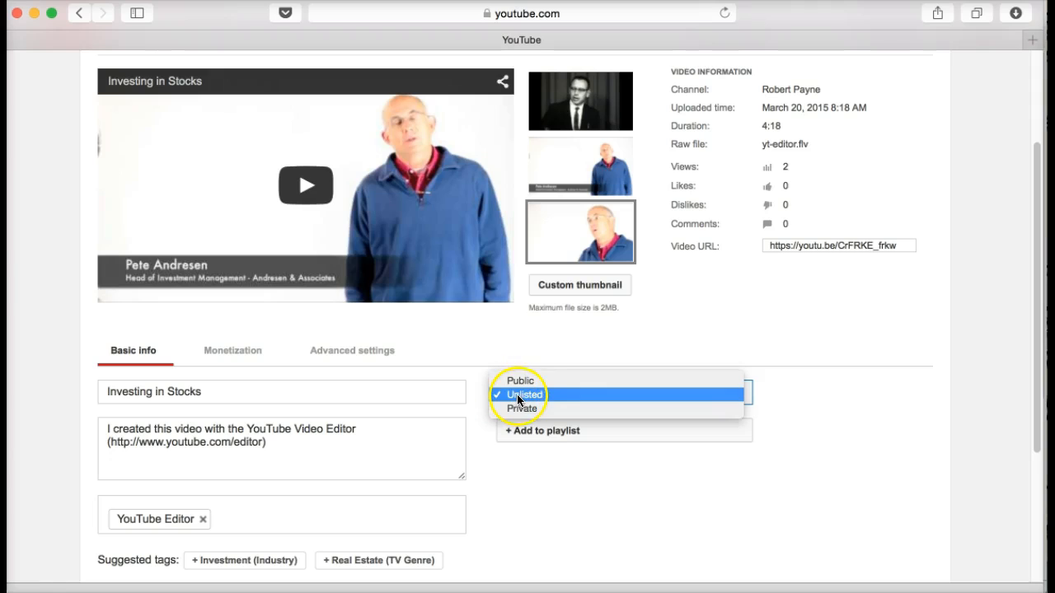
{"action": "left_click", "coordinate": [517, 394]}
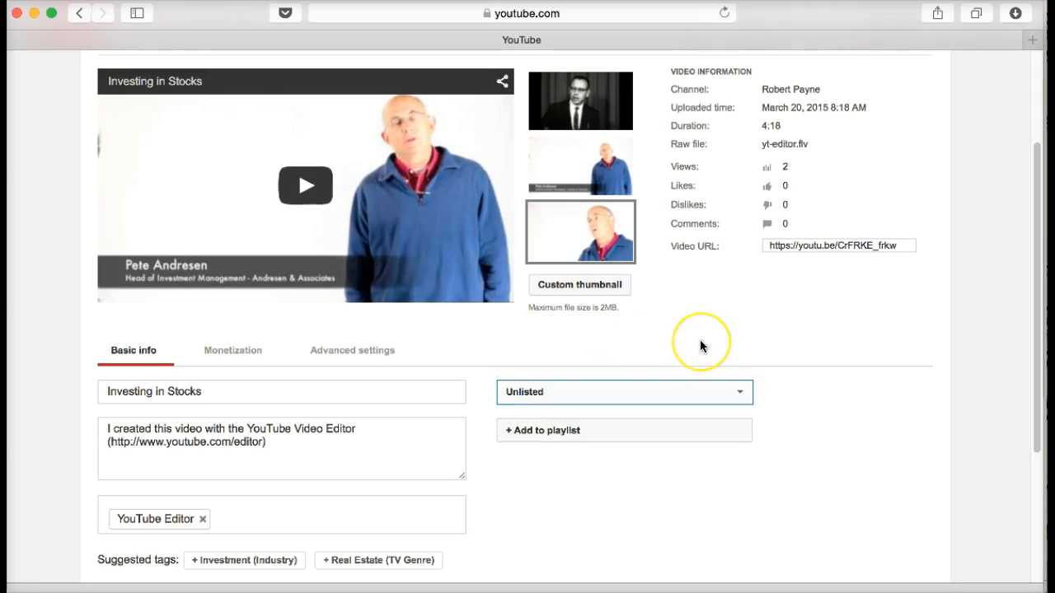
Step: Switch to the video's Enhancements page, discarding the unsaved settings changes, and pause the preview
{"action": "scroll", "coordinate": [700, 346], "scroll_direction": "up", "scroll_amount": 2}
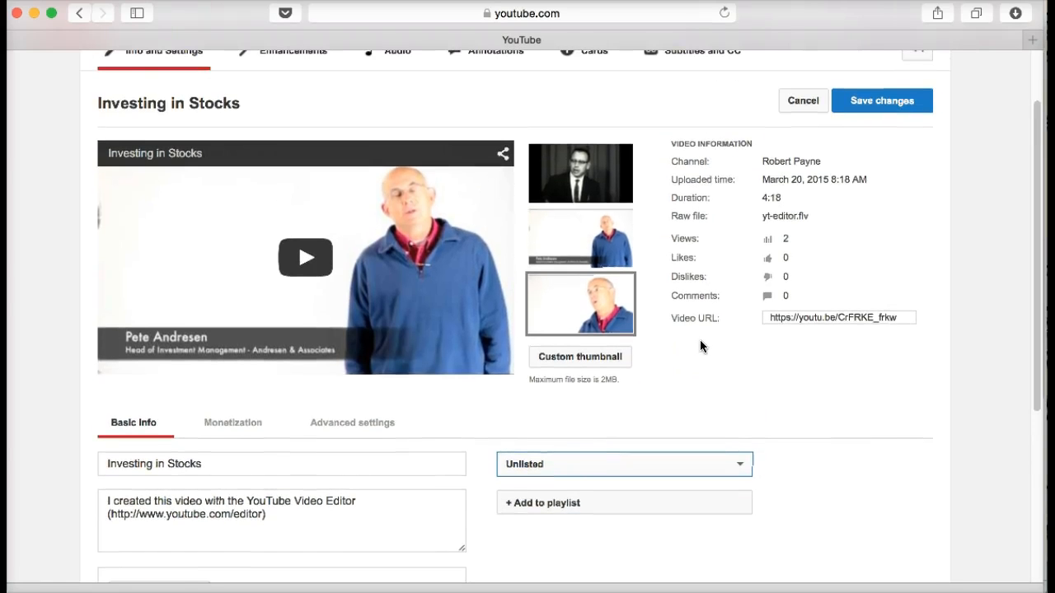
{"action": "scroll", "coordinate": [700, 346], "scroll_direction": "up", "scroll_amount": 2}
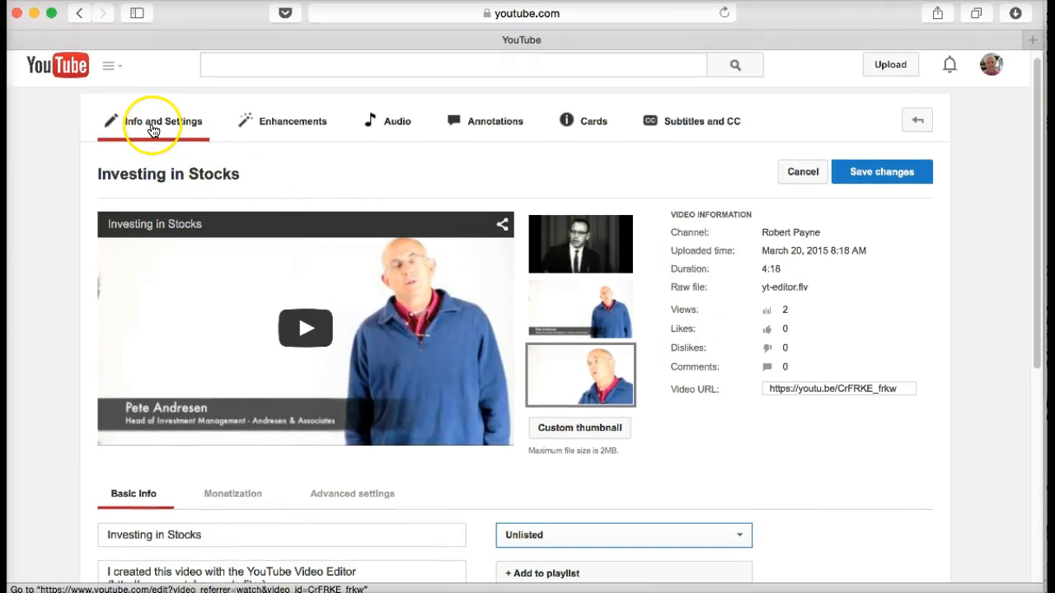
{"action": "left_click", "coordinate": [299, 126]}
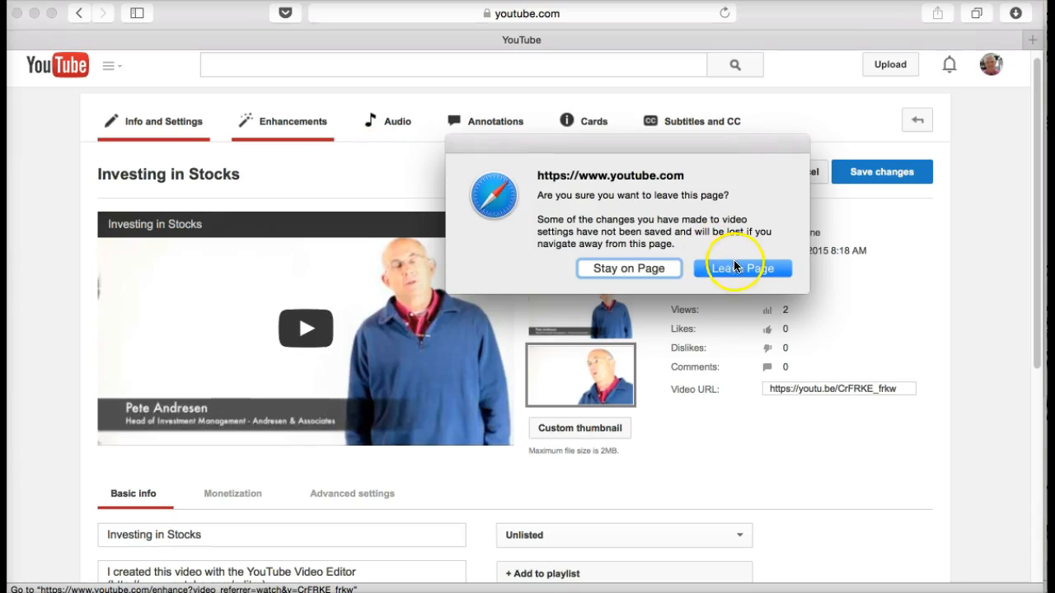
{"action": "left_click", "coordinate": [722, 267]}
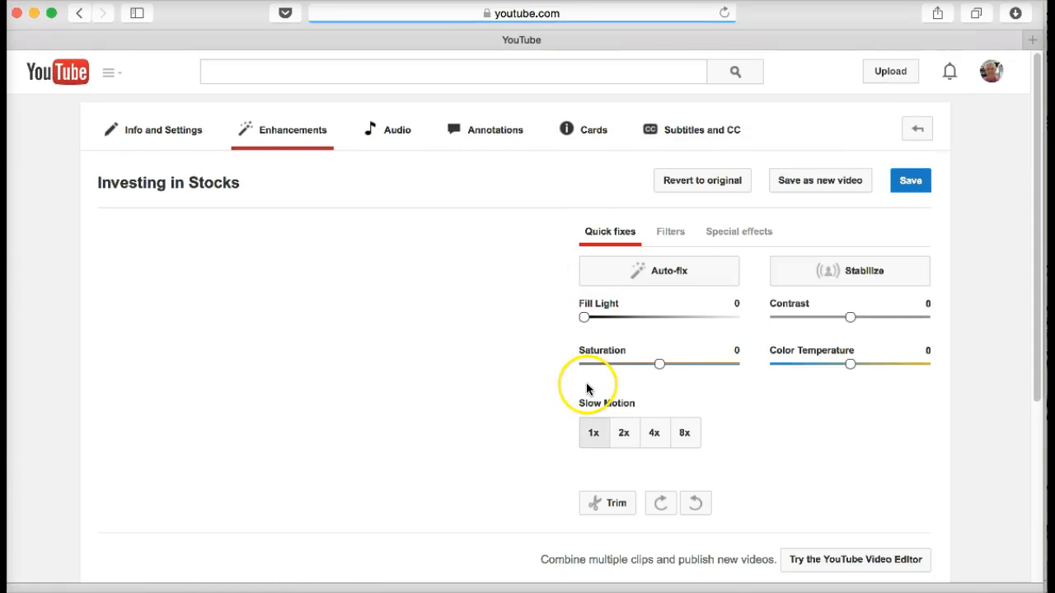
{"action": "left_click", "coordinate": [352, 426]}
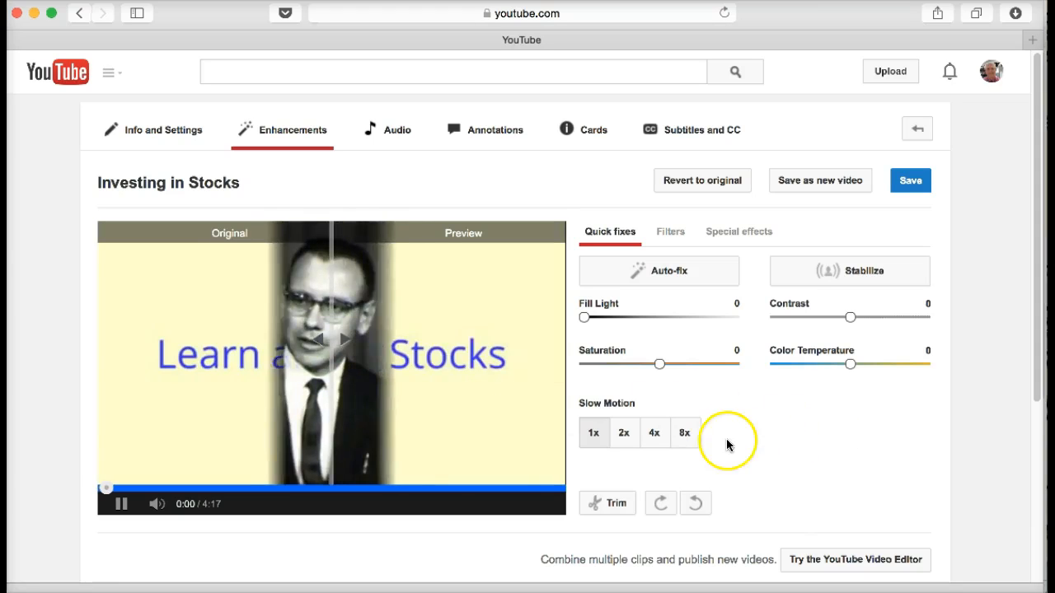
{"action": "left_click", "coordinate": [120, 504]}
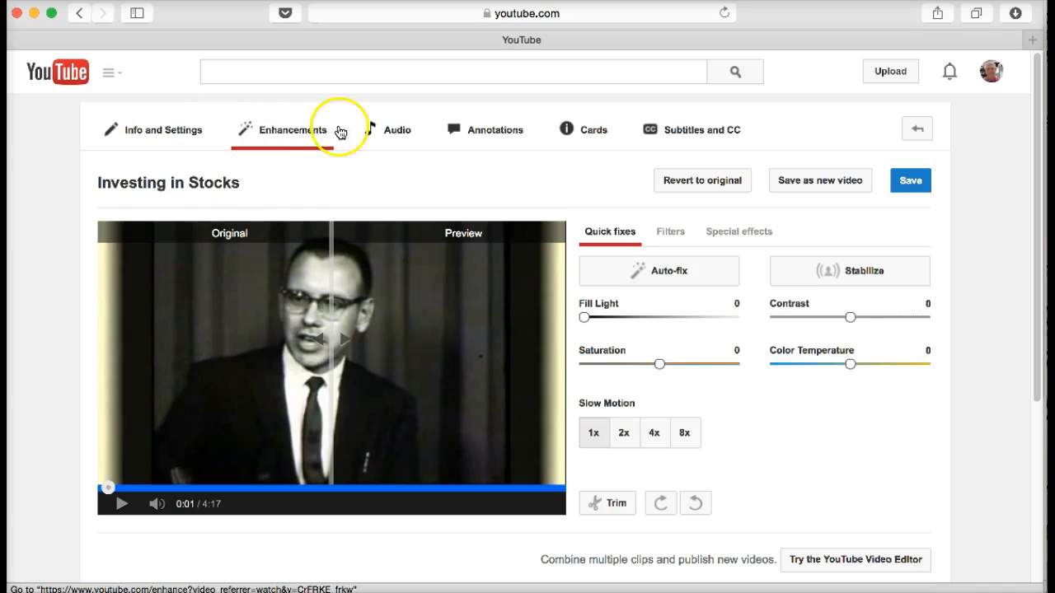
Step: Apply the middle filter in the second row of the filter grid to the video and pause the preview
{"action": "left_click", "coordinate": [672, 234]}
{"action": "left_click", "coordinate": [742, 340]}
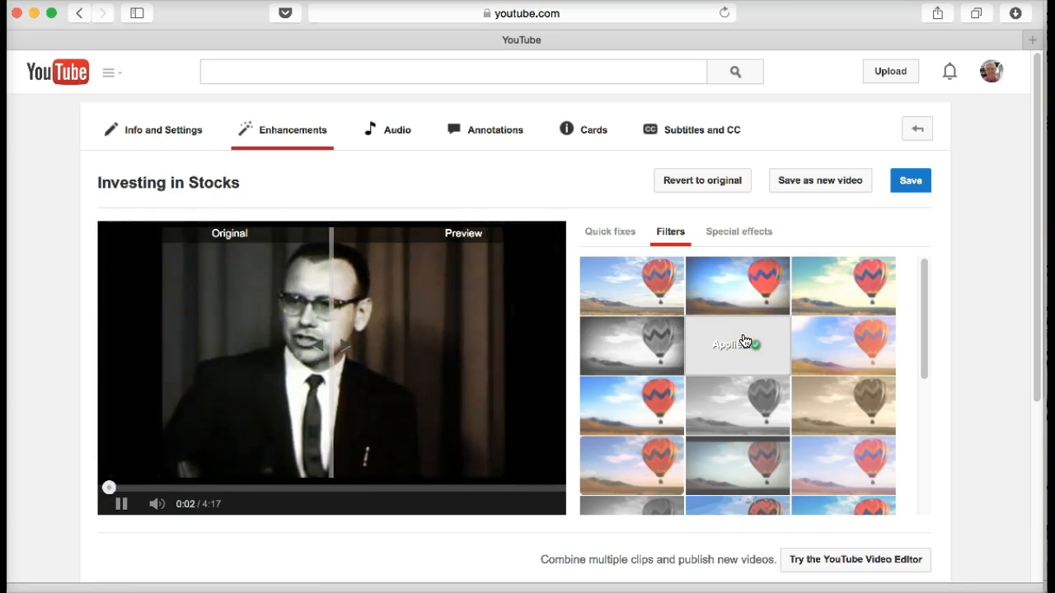
{"action": "left_click", "coordinate": [120, 503]}
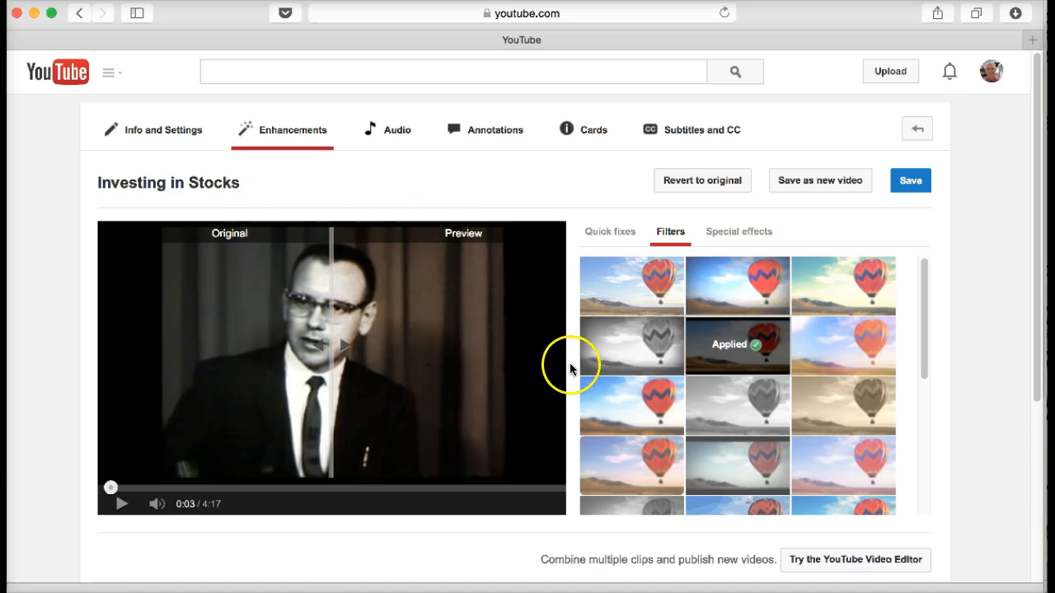
Step: Apply the Festival filter to the video with the preview paused, and look at the special effects on offer
{"action": "left_click", "coordinate": [873, 334]}
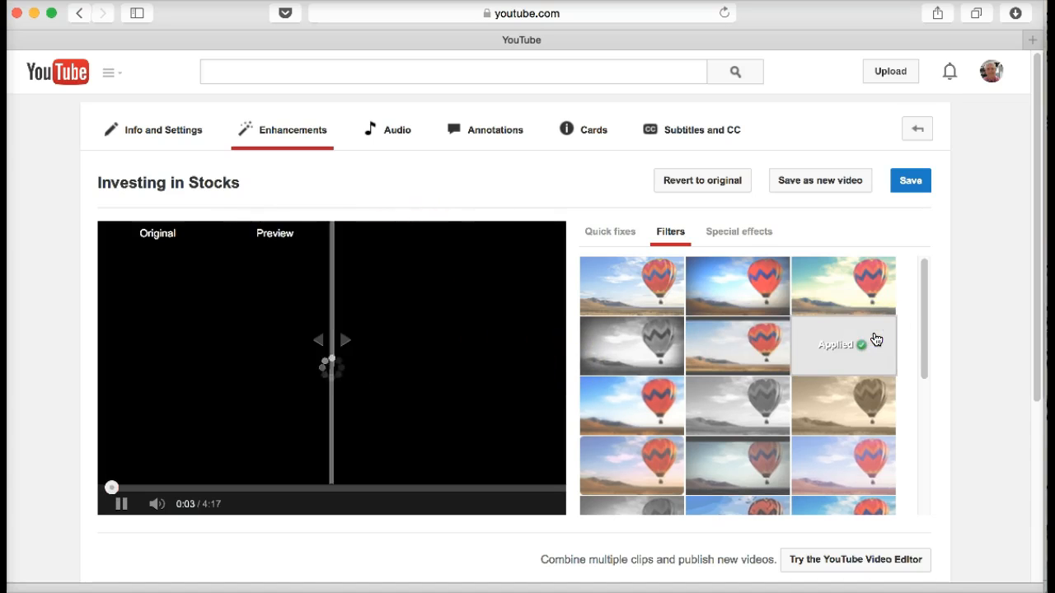
{"action": "left_click", "coordinate": [121, 504]}
{"action": "mouse_move", "coordinate": [739, 339]}
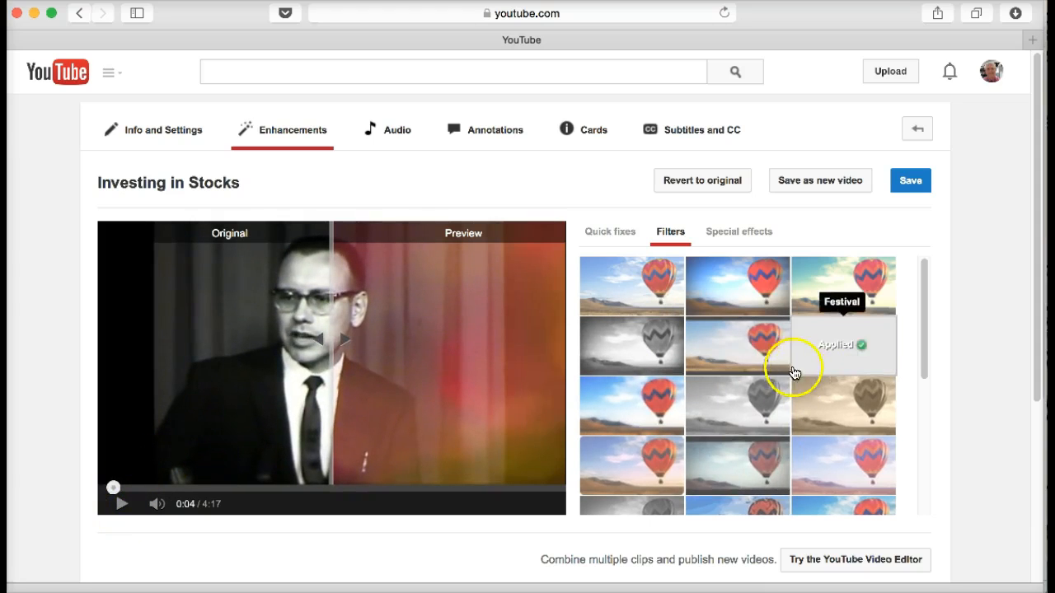
{"action": "mouse_move", "coordinate": [763, 404]}
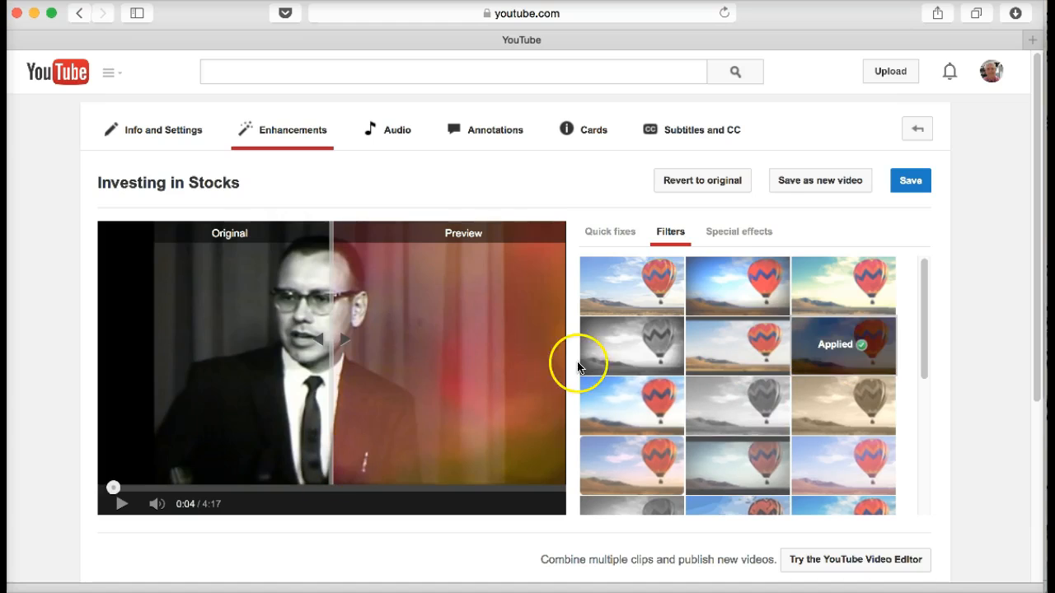
{"action": "left_click", "coordinate": [738, 232]}
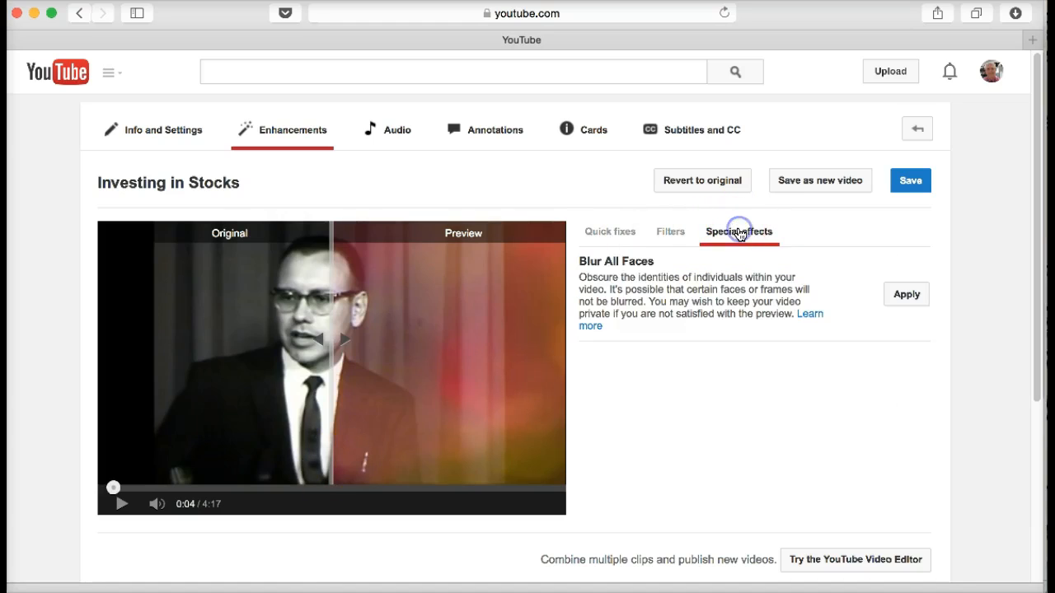
Step: Switch to the video's Annotations page, discarding the unsaved enhancements, and pause the playback
{"action": "left_click", "coordinate": [488, 133]}
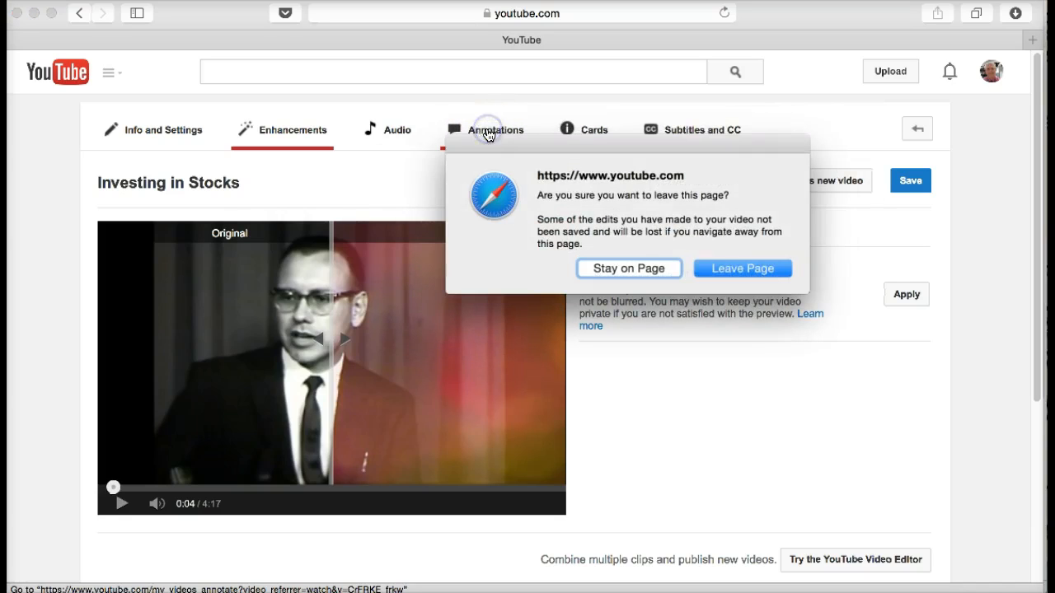
{"action": "left_click", "coordinate": [744, 269]}
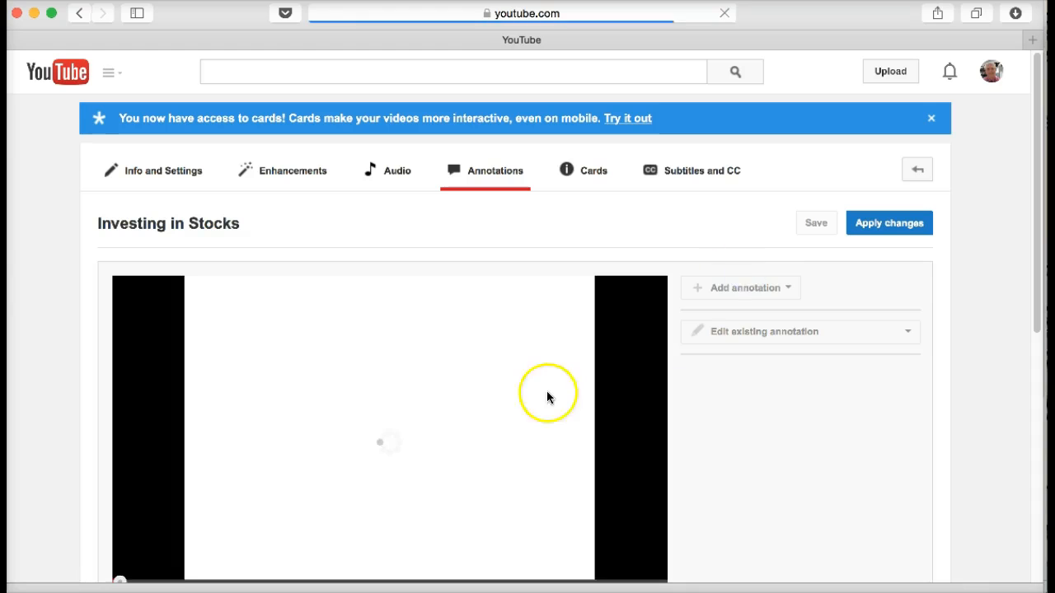
{"action": "scroll", "coordinate": [443, 443], "scroll_direction": "down", "scroll_amount": 3}
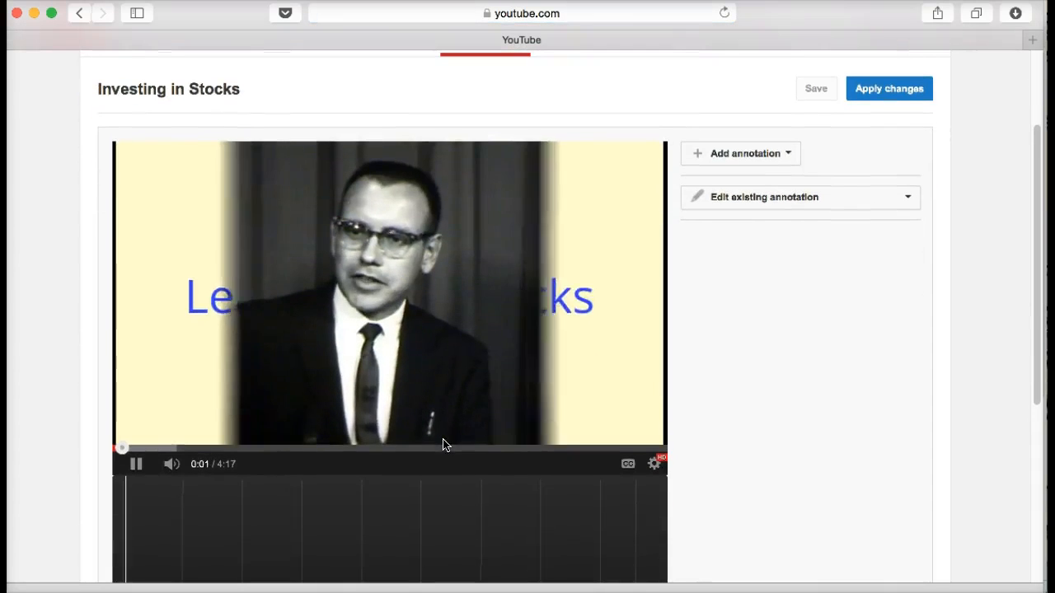
{"action": "left_click", "coordinate": [136, 468]}
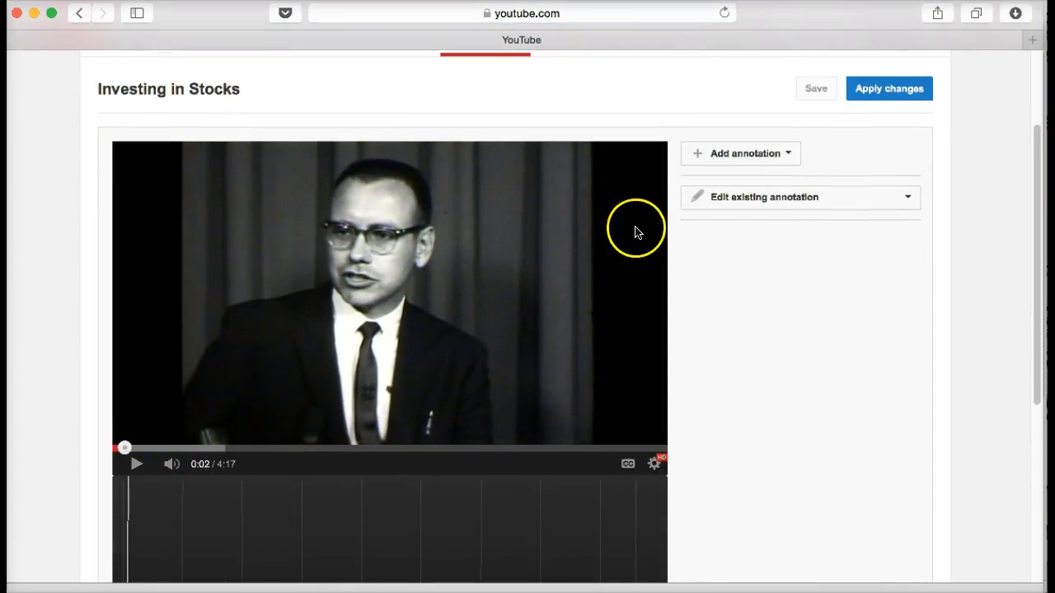
{"action": "scroll", "coordinate": [585, 247], "scroll_direction": "up", "scroll_amount": 3}
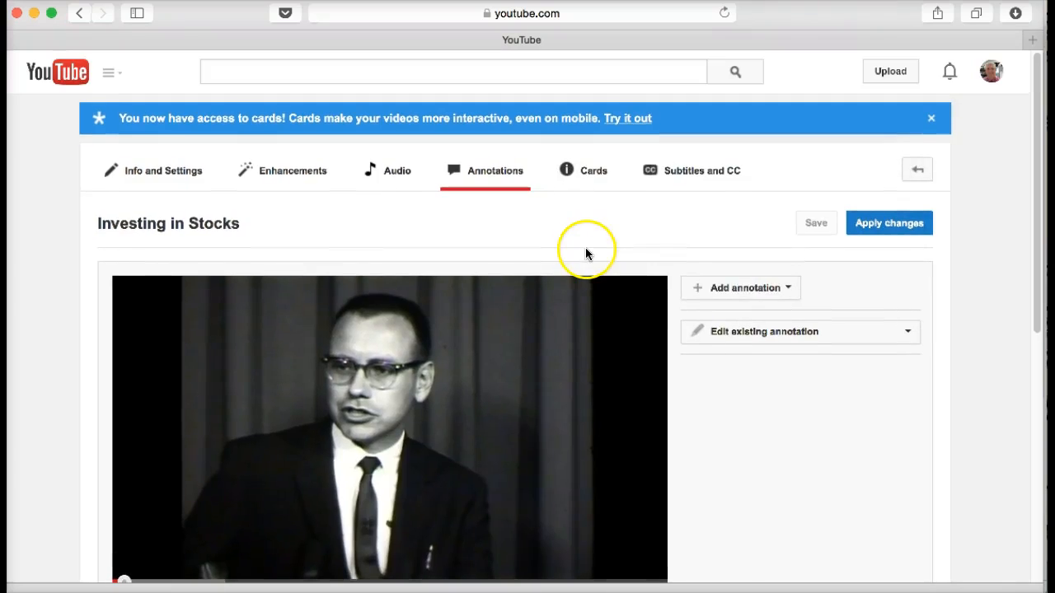
Step: Add a speech bubble annotation with the text "Hi, I am Warren Buffett."
{"action": "left_click", "coordinate": [789, 290]}
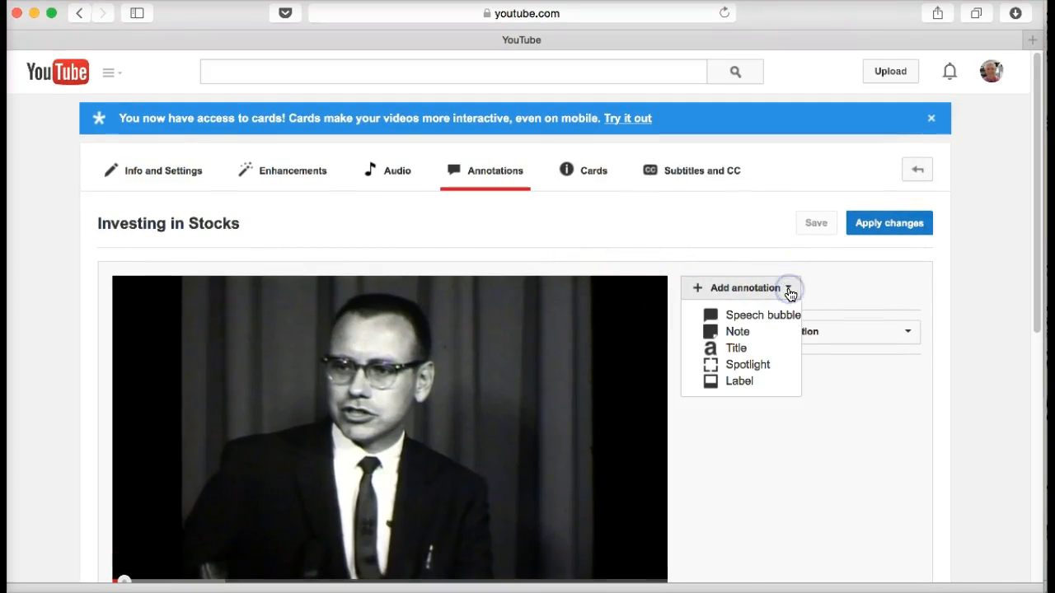
{"action": "left_click", "coordinate": [736, 336]}
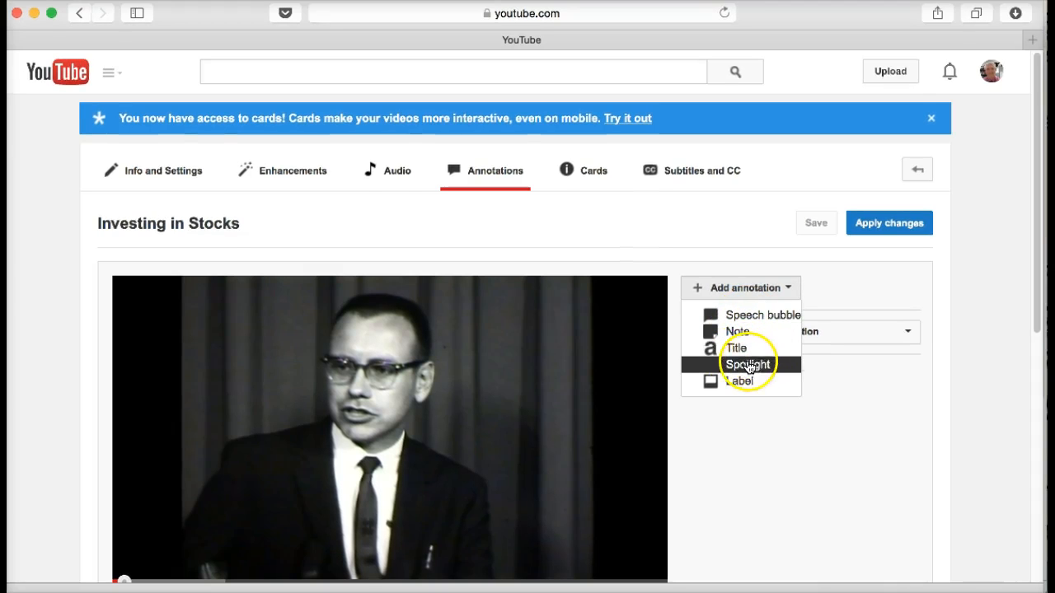
{"action": "left_click", "coordinate": [745, 319]}
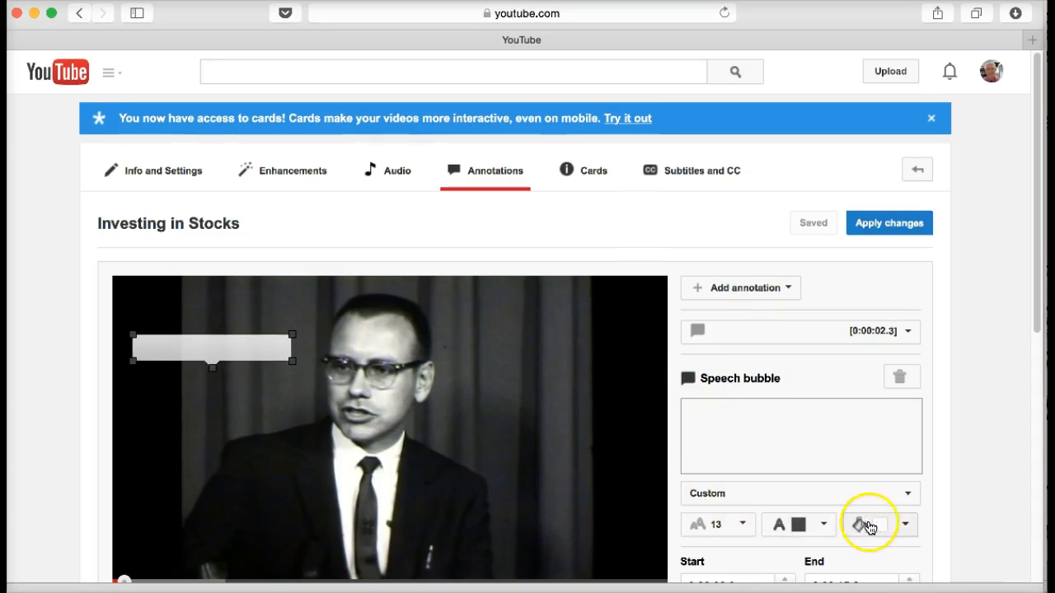
{"action": "scroll", "coordinate": [828, 555], "scroll_direction": "down", "scroll_amount": 2}
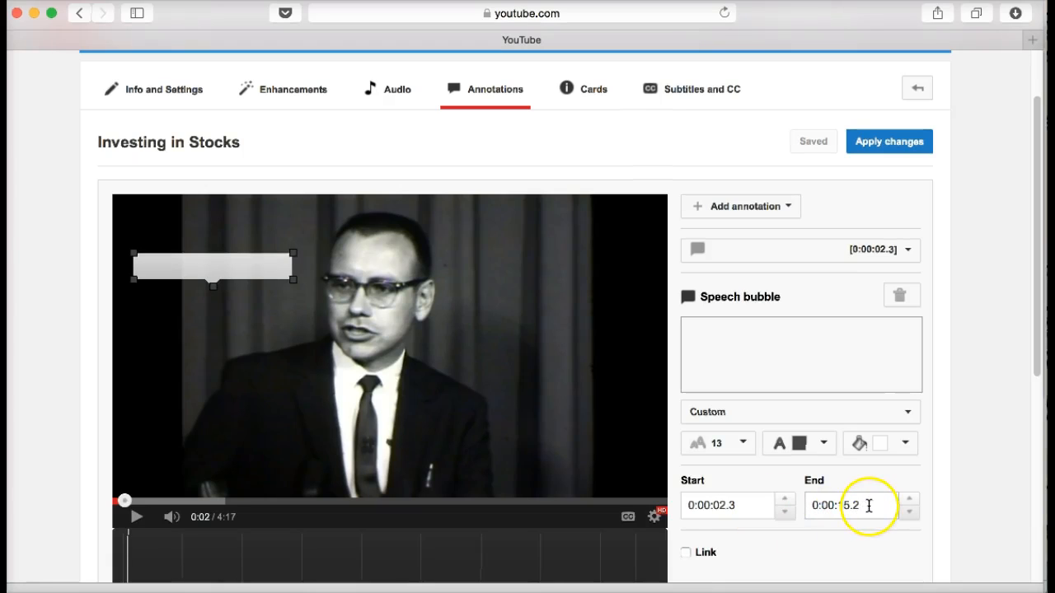
{"action": "left_click", "coordinate": [693, 333]}
{"action": "type", "text": "Hi, I am Warren Buffett."}
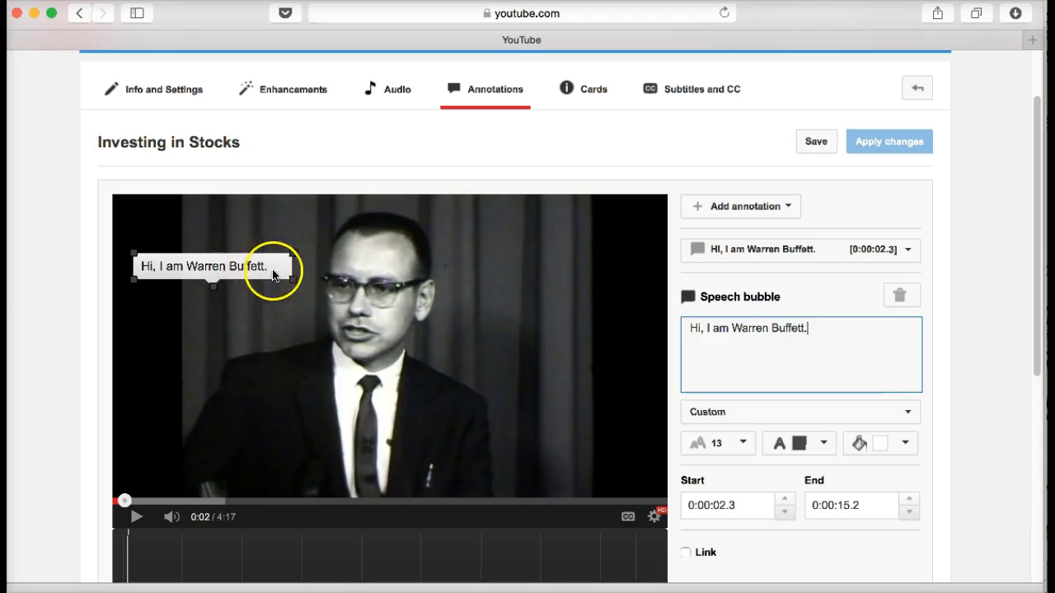
Step: Move the speech bubble to the right of the speaker's head, adjust its size slightly and aim its tail at him
{"action": "left_click", "coordinate": [212, 286]}
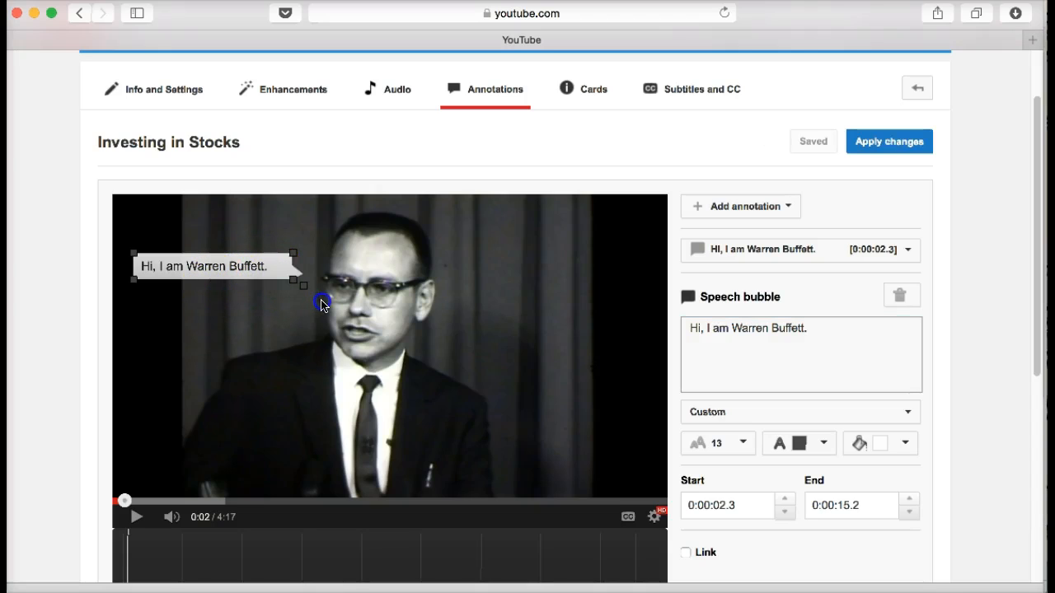
{"action": "mouse_move", "coordinate": [251, 272]}
{"action": "left_mouse_down"}
{"action": "mouse_move", "coordinate": [490, 283]}
{"action": "mouse_move", "coordinate": [549, 266]}
{"action": "left_mouse_up"}
{"action": "left_click_drag", "start_coordinate": [627, 270], "coordinate": [626, 272]}
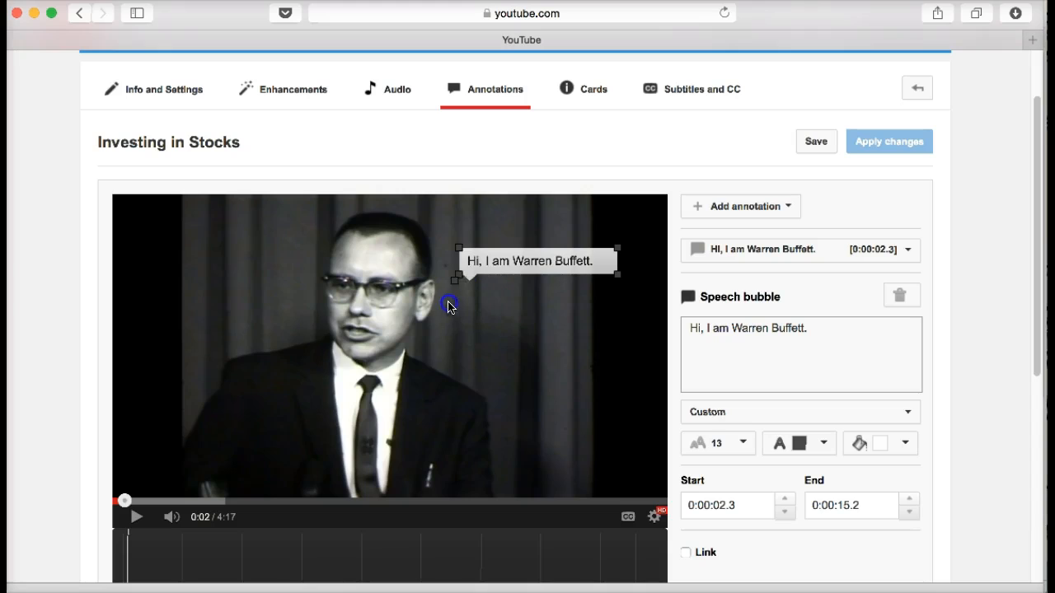
{"action": "mouse_move", "coordinate": [617, 275]}
{"action": "left_mouse_down"}
{"action": "mouse_move", "coordinate": [624, 303]}
{"action": "mouse_move", "coordinate": [618, 277]}
{"action": "mouse_move", "coordinate": [574, 283]}
{"action": "mouse_move", "coordinate": [629, 295]}
{"action": "mouse_move", "coordinate": [626, 279]}
{"action": "left_mouse_up"}
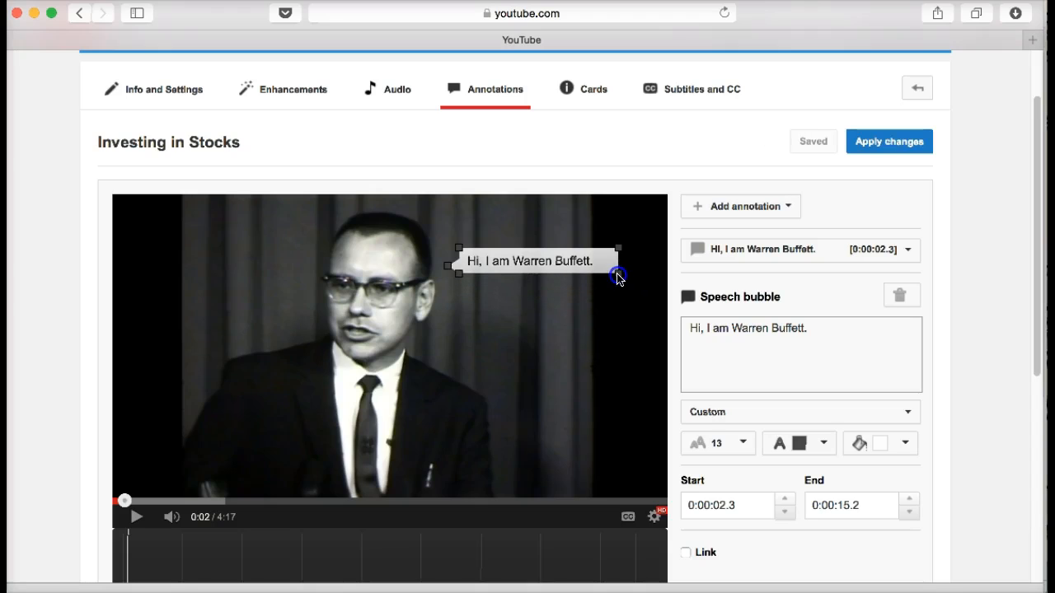
{"action": "left_click", "coordinate": [616, 276]}
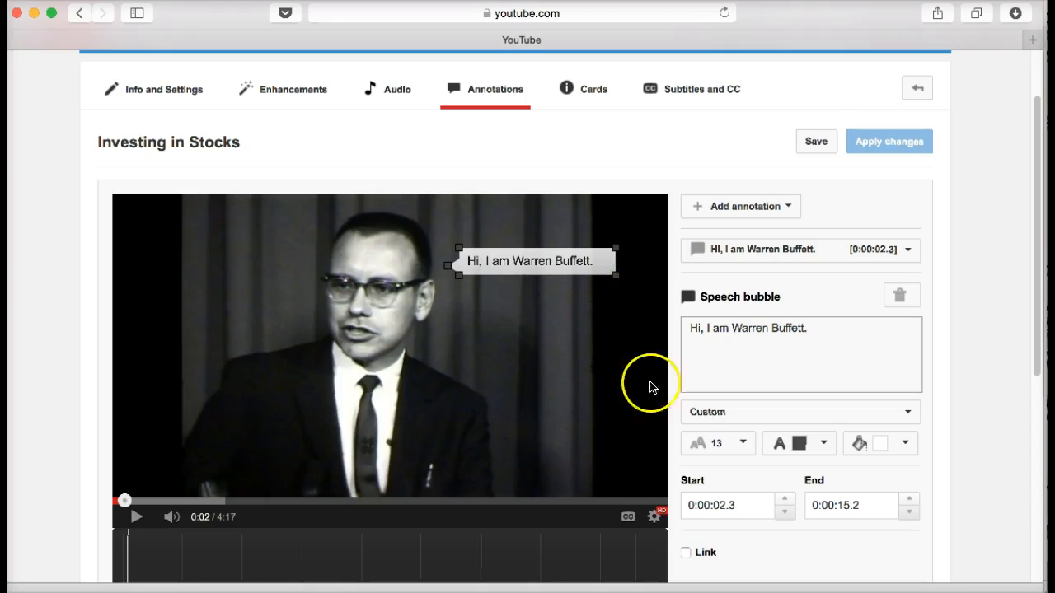
Step: Look at the text colour choices and give the speech bubble a light yellow background, after trying light blue
{"action": "left_click", "coordinate": [824, 448]}
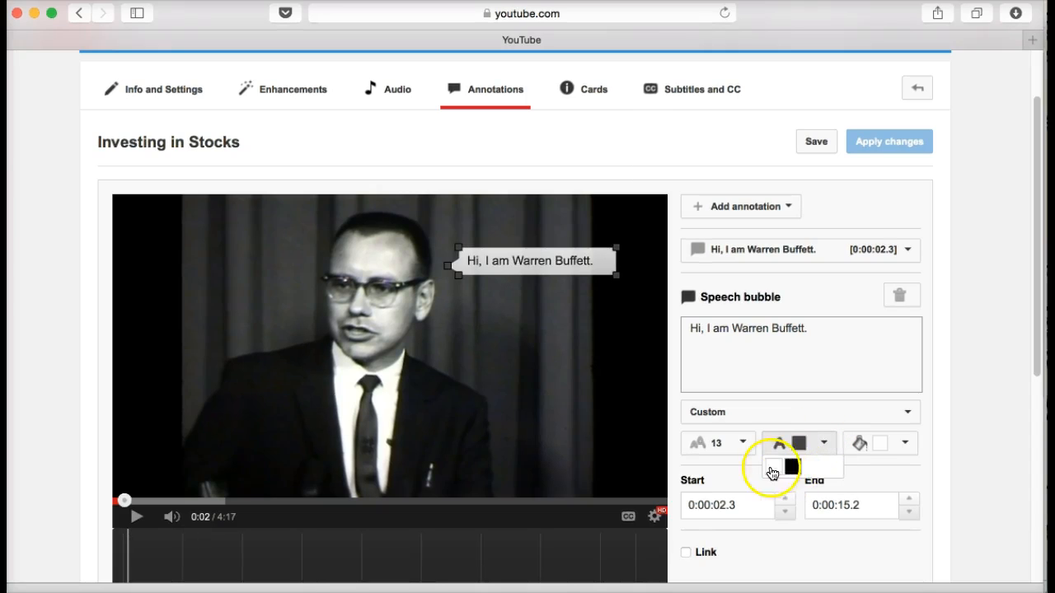
{"action": "left_click", "coordinate": [799, 469]}
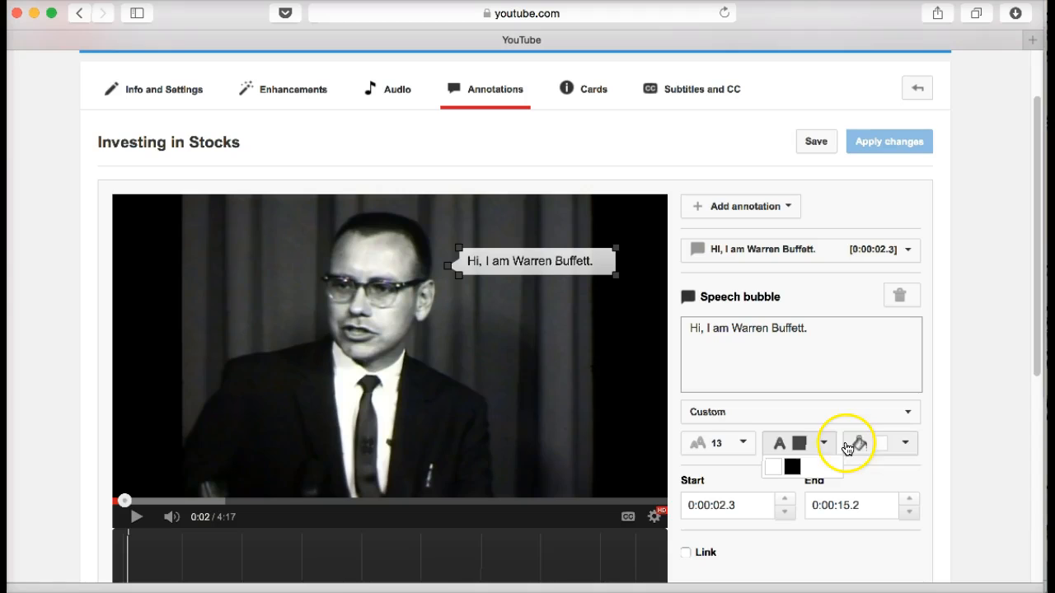
{"action": "left_click", "coordinate": [908, 445]}
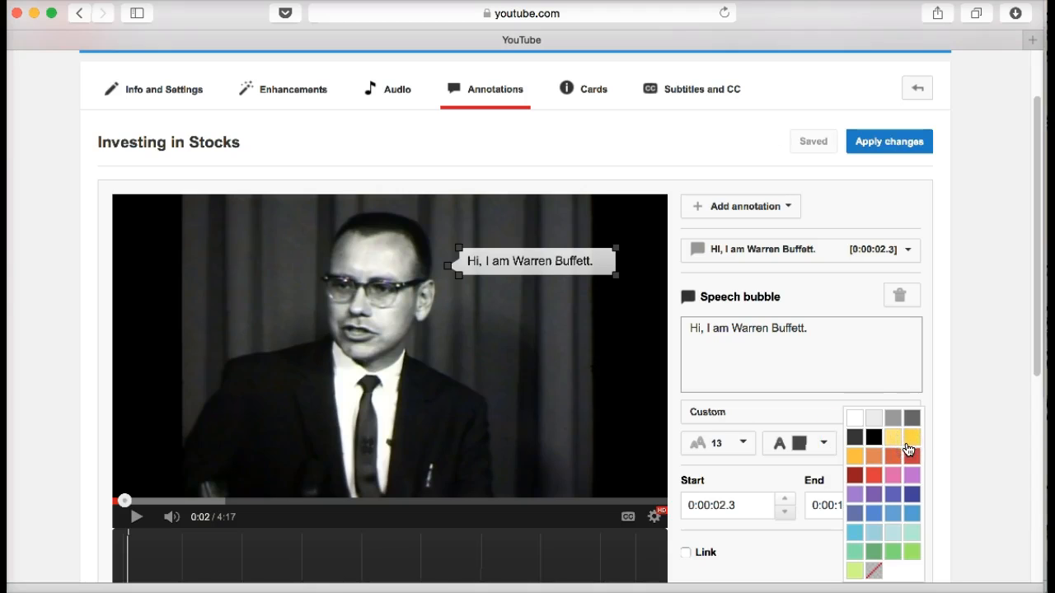
{"action": "left_click", "coordinate": [876, 538]}
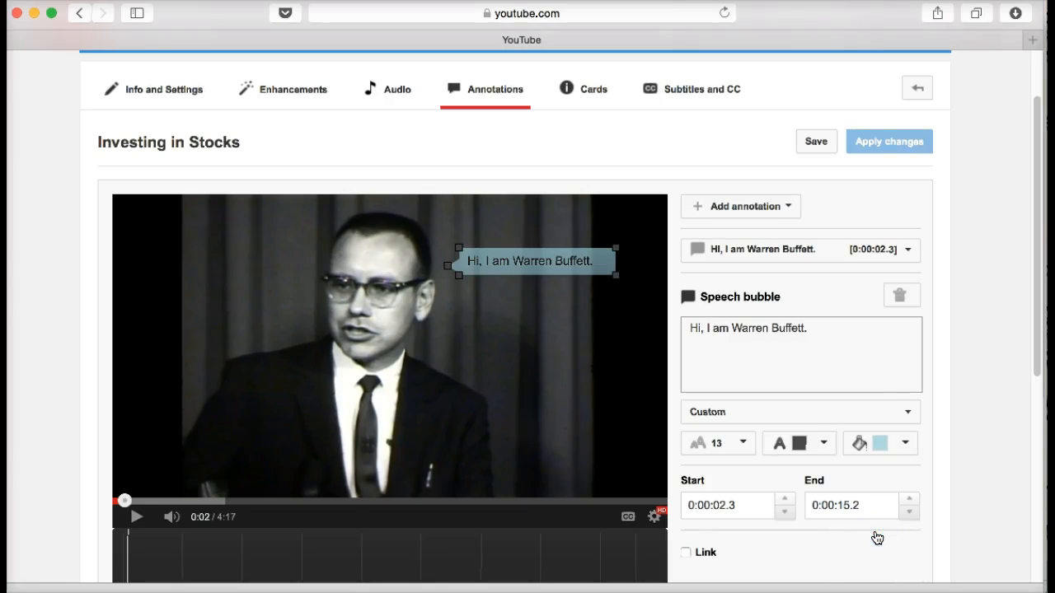
{"action": "left_click", "coordinate": [906, 444]}
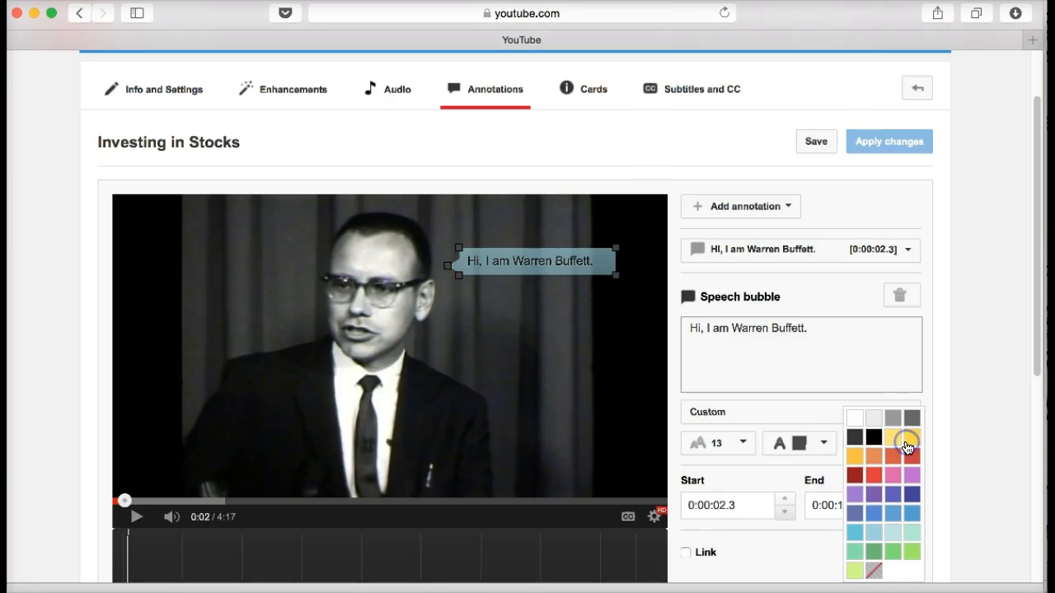
{"action": "left_click", "coordinate": [898, 444]}
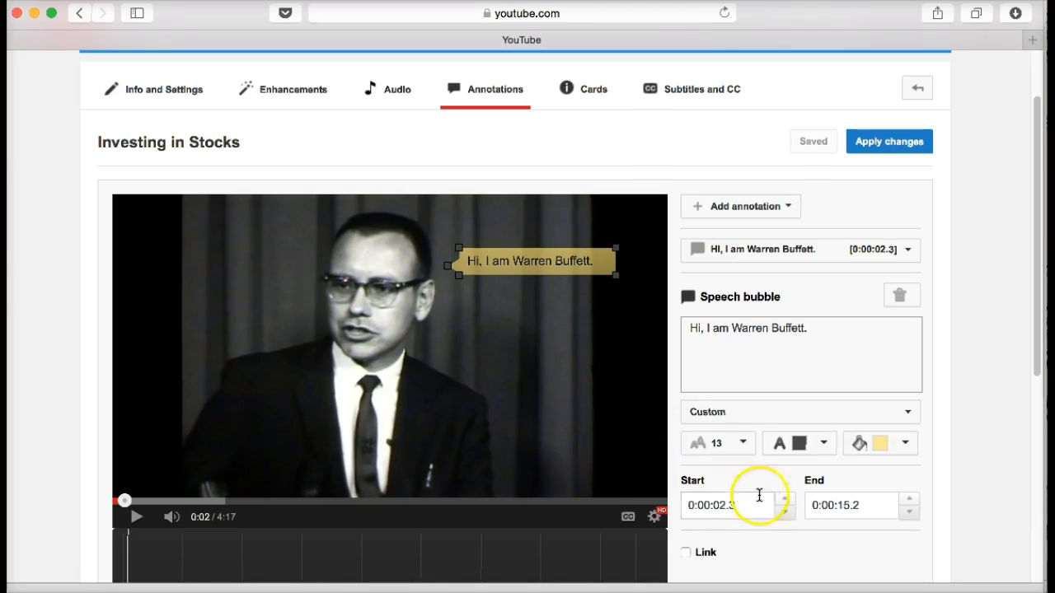
Step: Set the speech bubble's end time to 0:00:10.1 and shift it along the timeline to span 0:00:04.8 to 0:00:12.6
{"action": "left_click", "coordinate": [910, 512]}
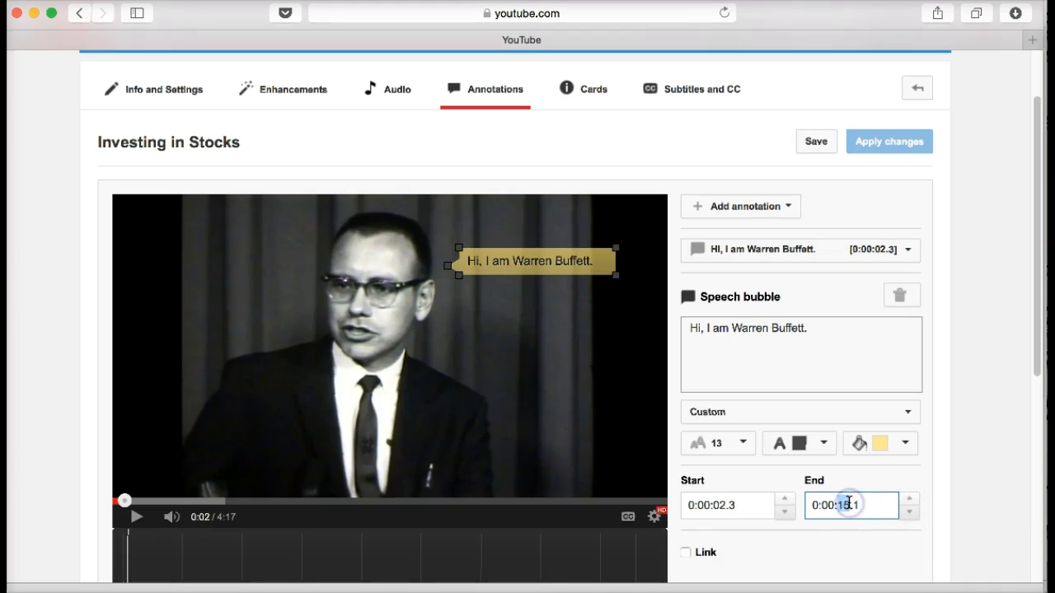
{"action": "type", "text": "10"}
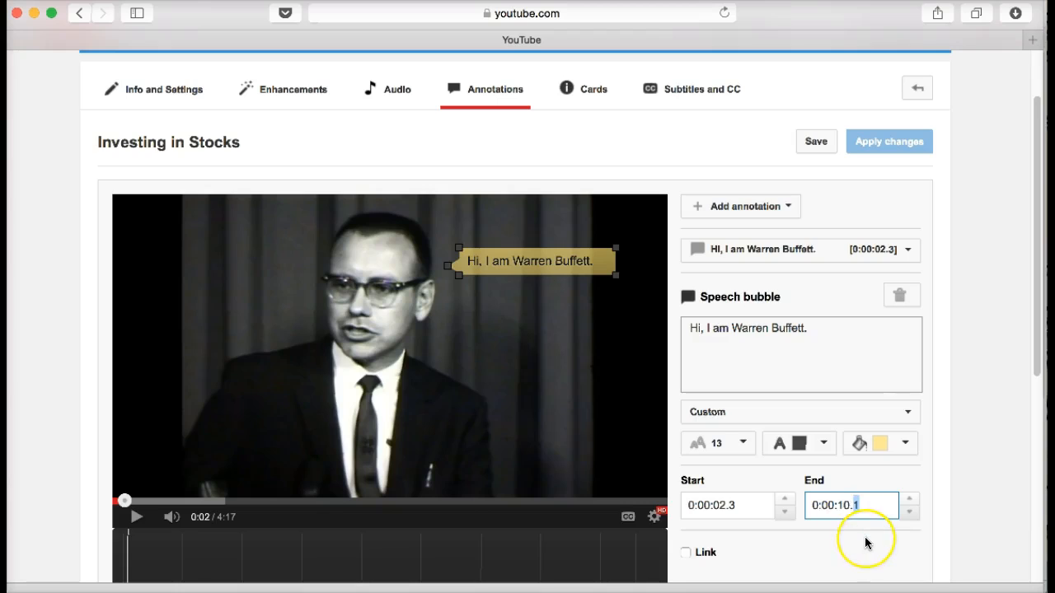
{"action": "scroll", "coordinate": [864, 536], "scroll_direction": "down", "scroll_amount": 5}
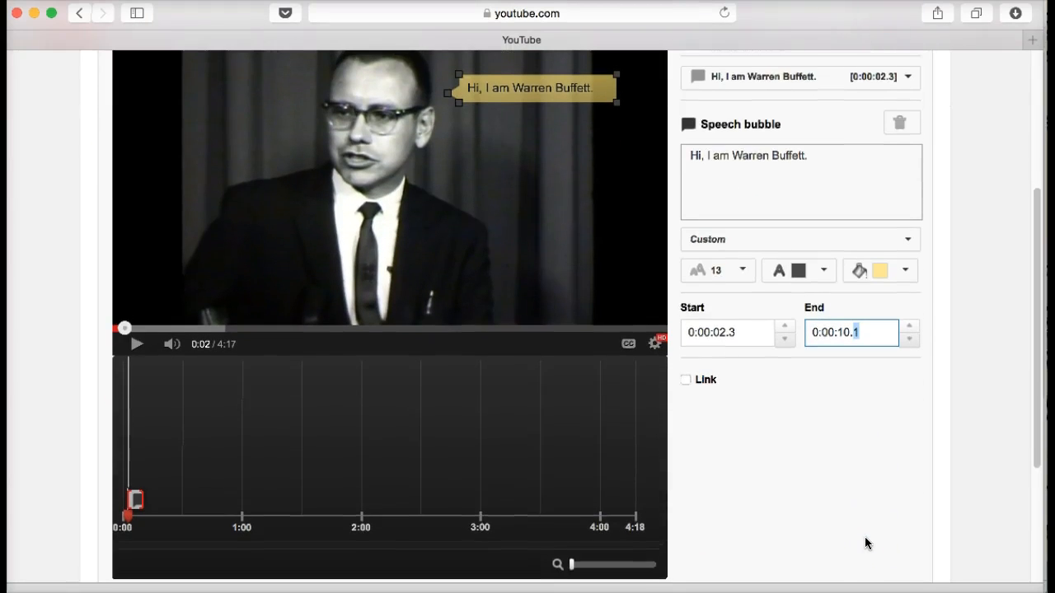
{"action": "scroll", "coordinate": [864, 536], "scroll_direction": "up", "scroll_amount": 1}
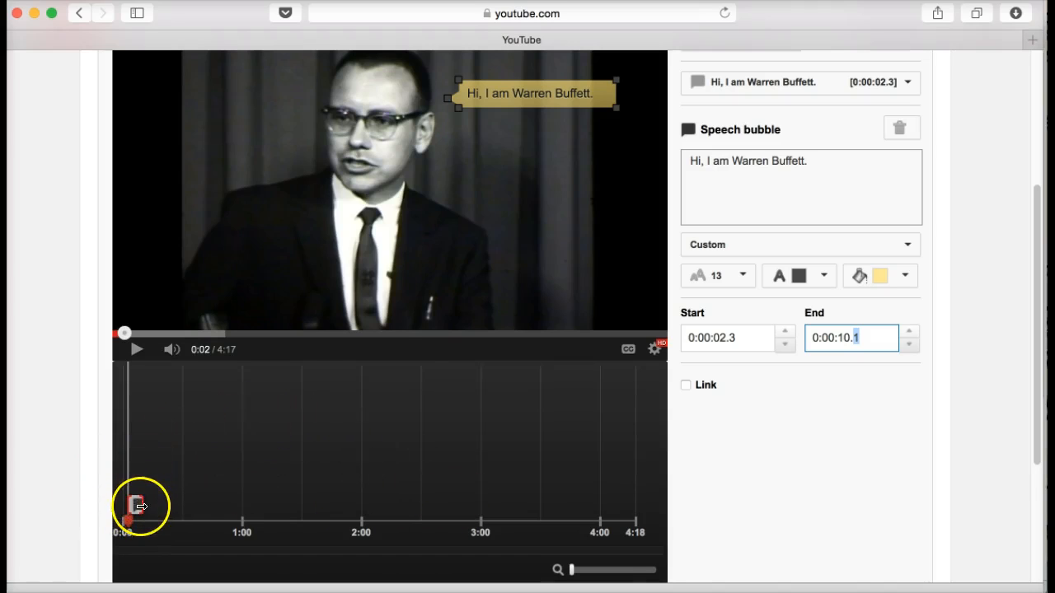
{"action": "left_click_drag", "start_coordinate": [134, 505], "coordinate": [189, 503]}
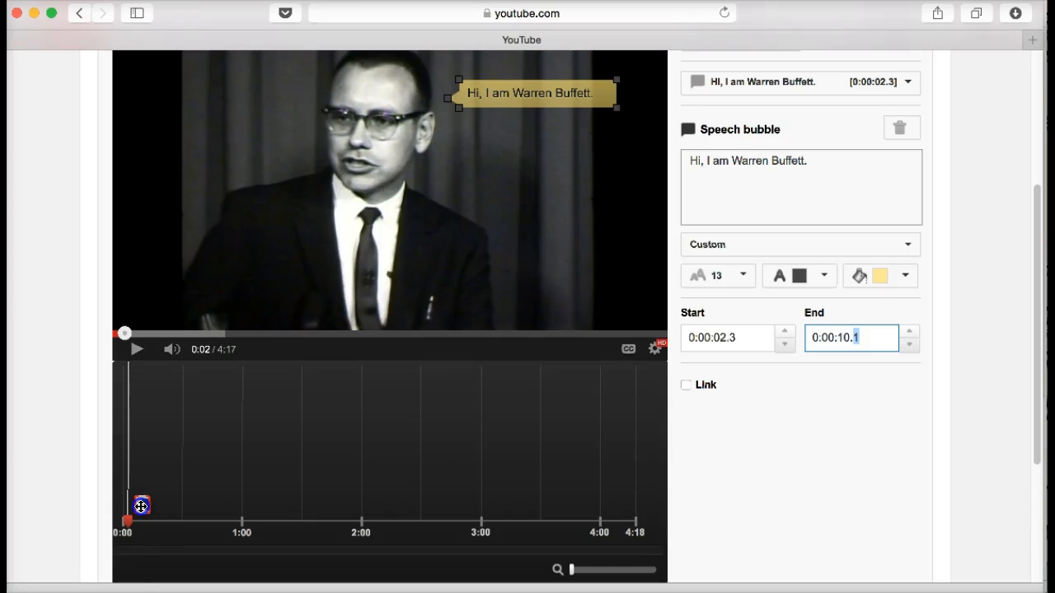
{"action": "left_click_drag", "start_coordinate": [138, 506], "coordinate": [143, 506]}
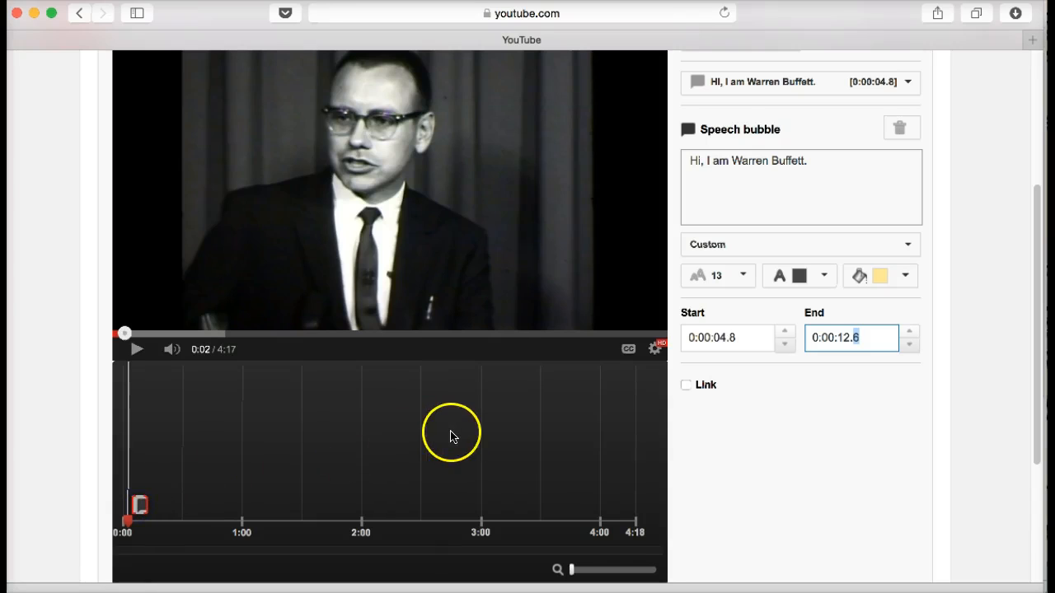
Step: Play the video past the end of the speech bubble and pause it at about 0:14
{"action": "scroll", "coordinate": [469, 441], "scroll_direction": "up", "scroll_amount": 2}
{"action": "left_click", "coordinate": [137, 379]}
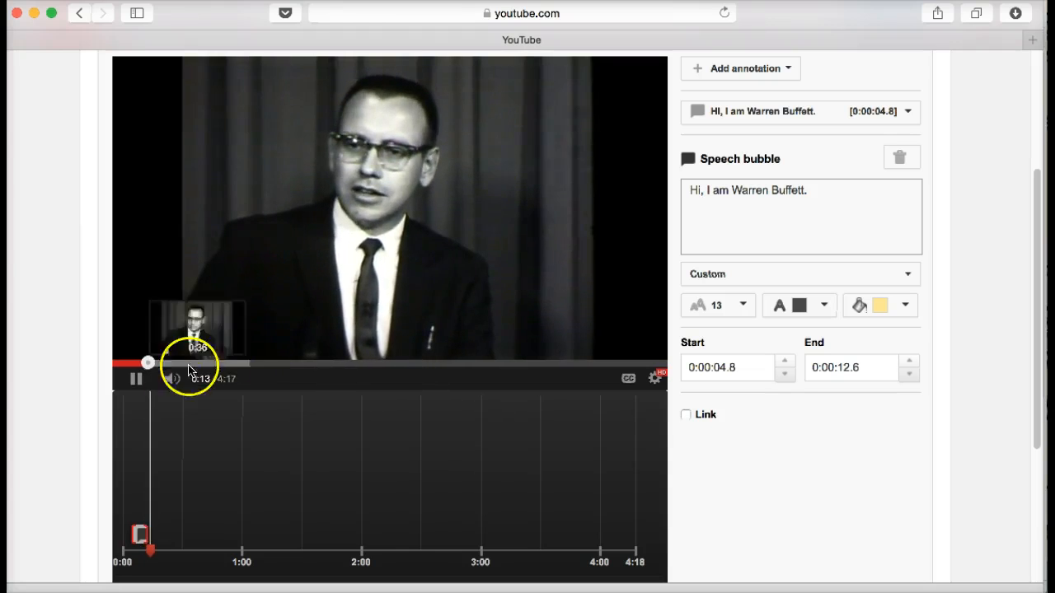
{"action": "left_click", "coordinate": [137, 380]}
Step: Add a title annotation at about 0:14 with the text "Warren Buffett"
{"action": "scroll", "coordinate": [555, 300], "scroll_direction": "up", "scroll_amount": 5}
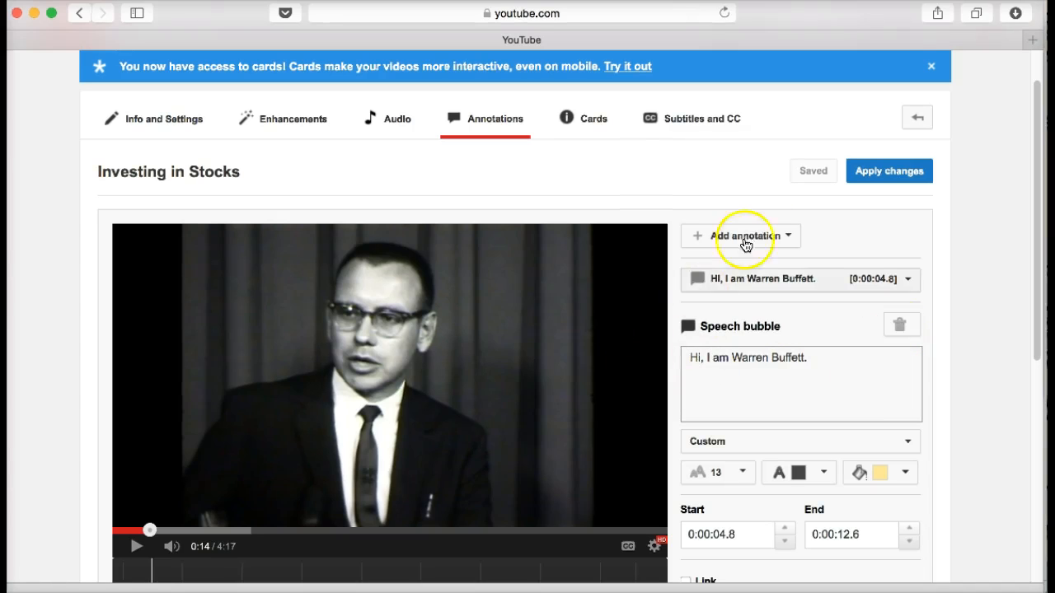
{"action": "left_click", "coordinate": [789, 238]}
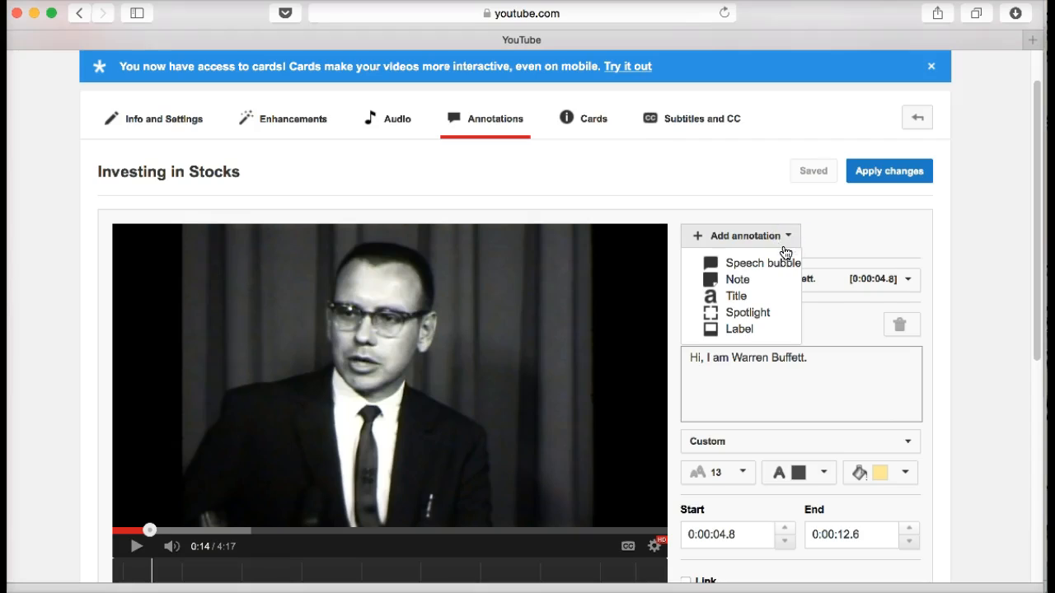
{"action": "left_click", "coordinate": [738, 297]}
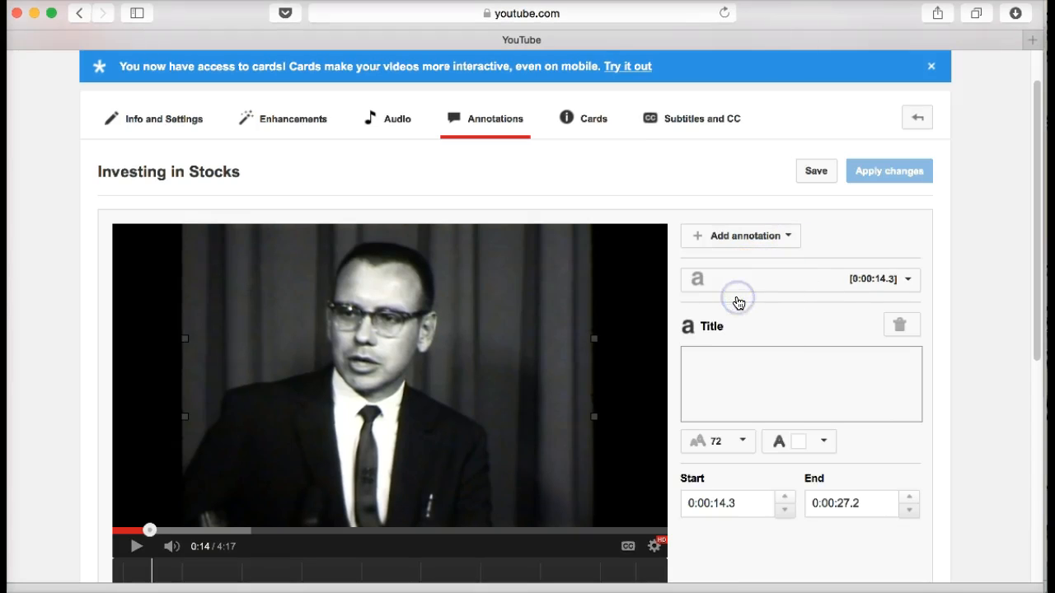
{"action": "left_click", "coordinate": [697, 360]}
{"action": "type", "text": "Warren "}
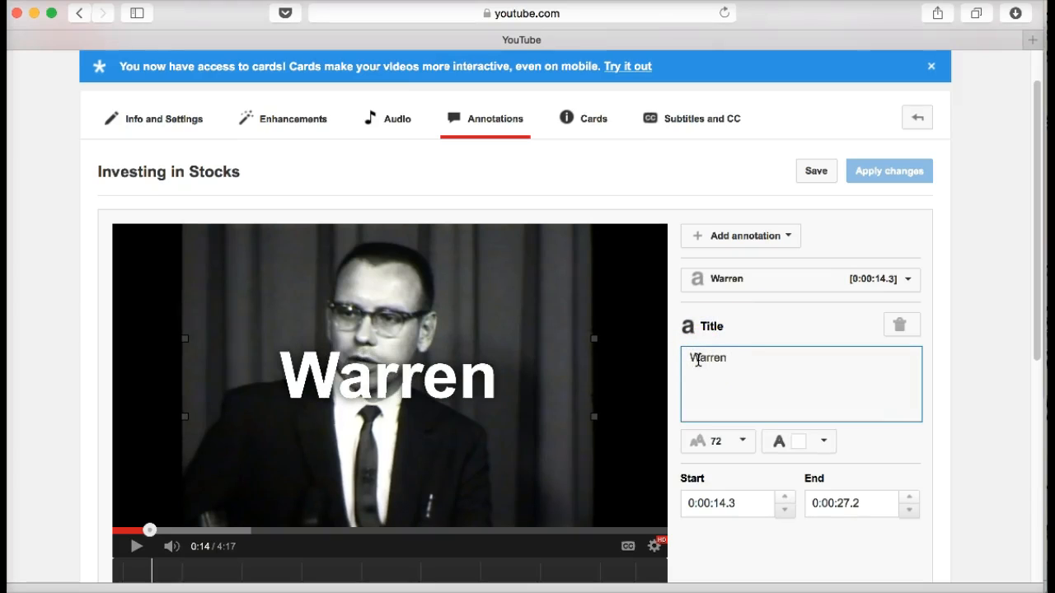
{"action": "type", "text": "Buffett"}
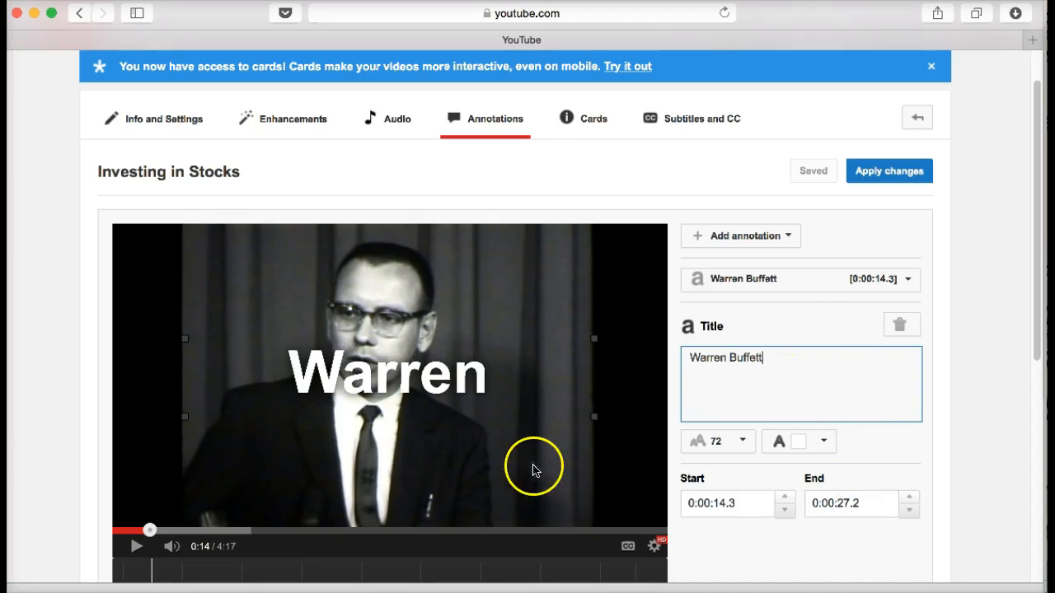
Step: Set the title's font size to 48 and move it down over the speaker's chest
{"action": "scroll", "coordinate": [527, 468], "scroll_direction": "down", "scroll_amount": 1}
{"action": "scroll", "coordinate": [520, 468], "scroll_direction": "down", "scroll_amount": 1}
{"action": "left_click", "coordinate": [455, 319]}
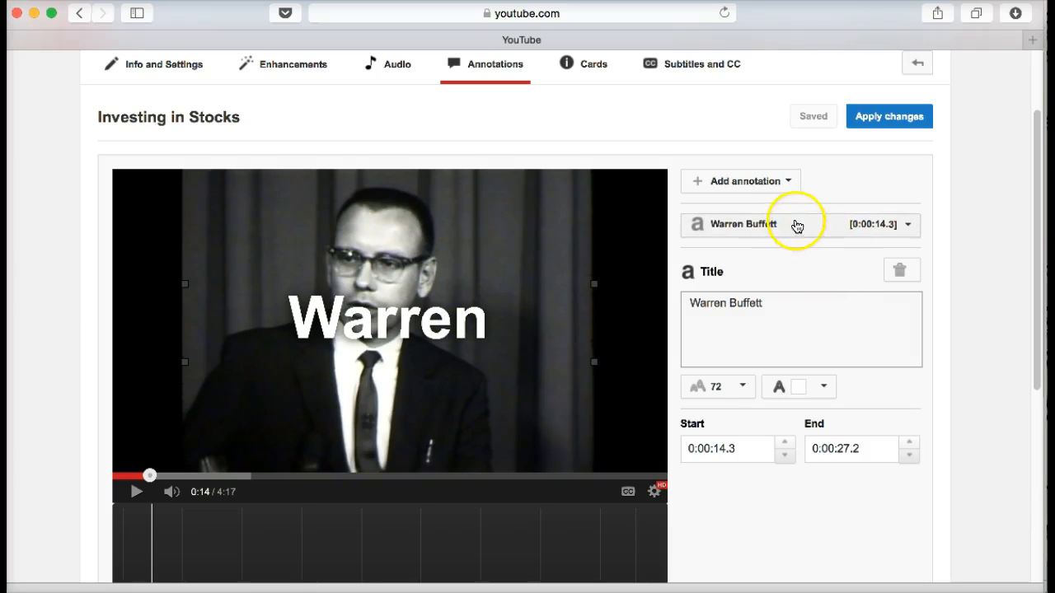
{"action": "left_click", "coordinate": [744, 383]}
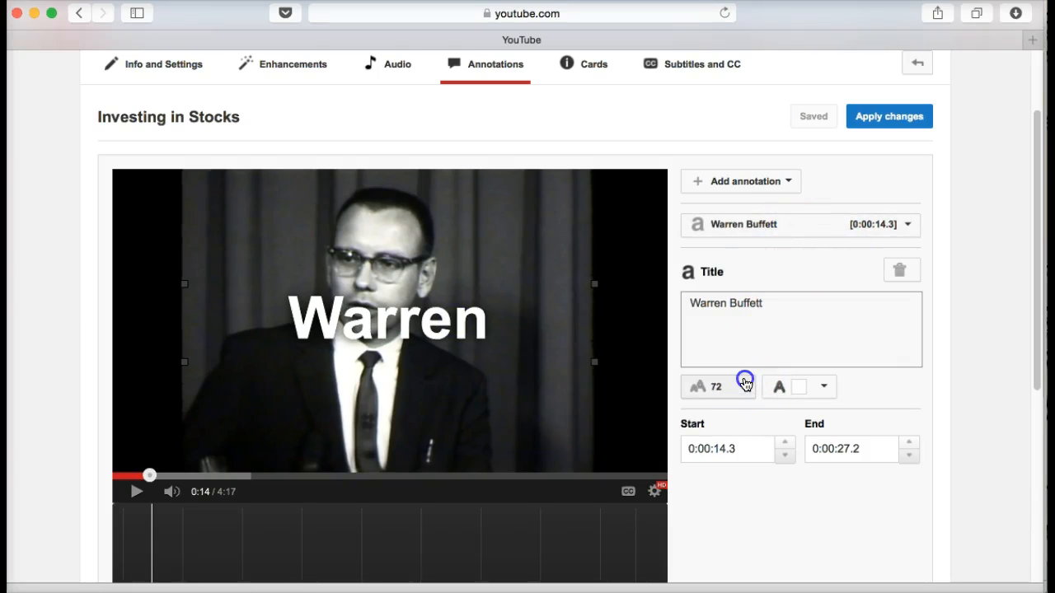
{"action": "left_click", "coordinate": [722, 419]}
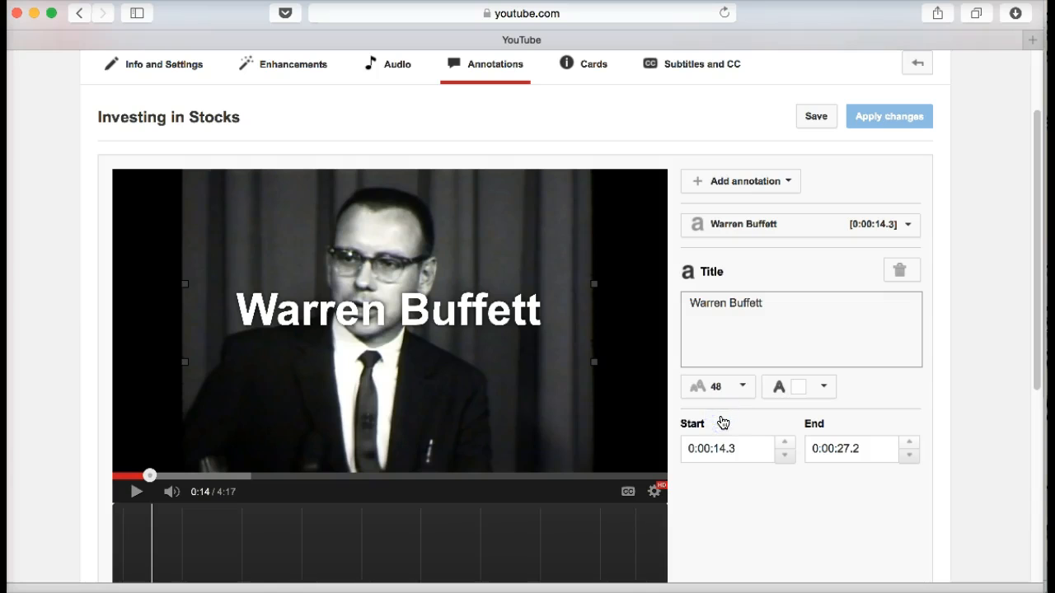
{"action": "mouse_move", "coordinate": [471, 313]}
{"action": "left_mouse_down"}
{"action": "mouse_move", "coordinate": [471, 377]}
{"action": "mouse_move", "coordinate": [400, 412]}
{"action": "mouse_move", "coordinate": [506, 411]}
{"action": "mouse_move", "coordinate": [466, 312]}
{"action": "mouse_move", "coordinate": [368, 238]}
{"action": "mouse_move", "coordinate": [360, 420]}
{"action": "mouse_move", "coordinate": [447, 422]}
{"action": "left_mouse_up"}
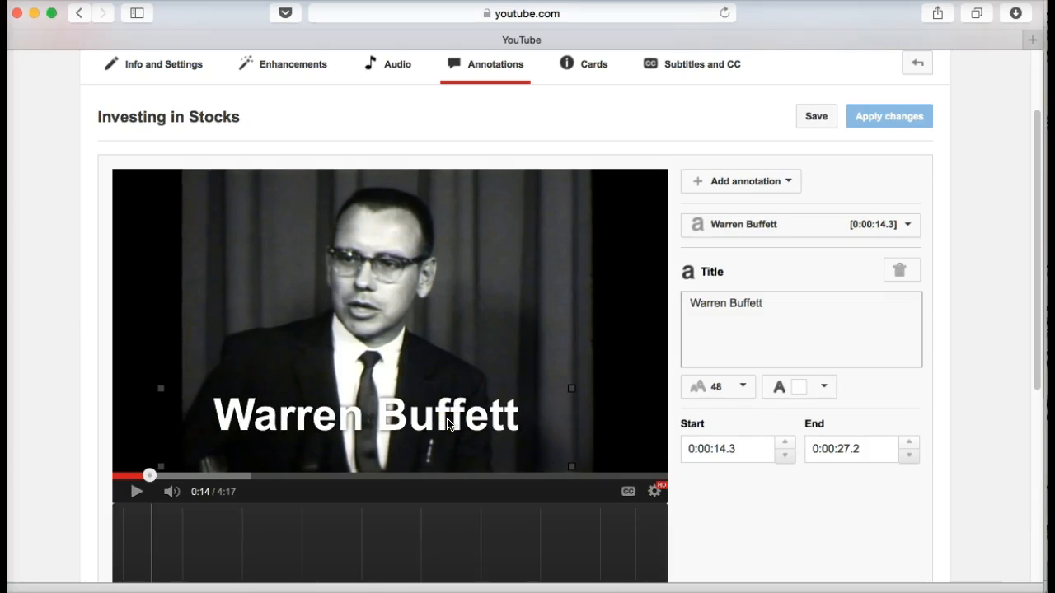
Step: Move the playhead to about 1:41 and add a note annotation there
{"action": "scroll", "coordinate": [383, 527], "scroll_direction": "down", "scroll_amount": 5}
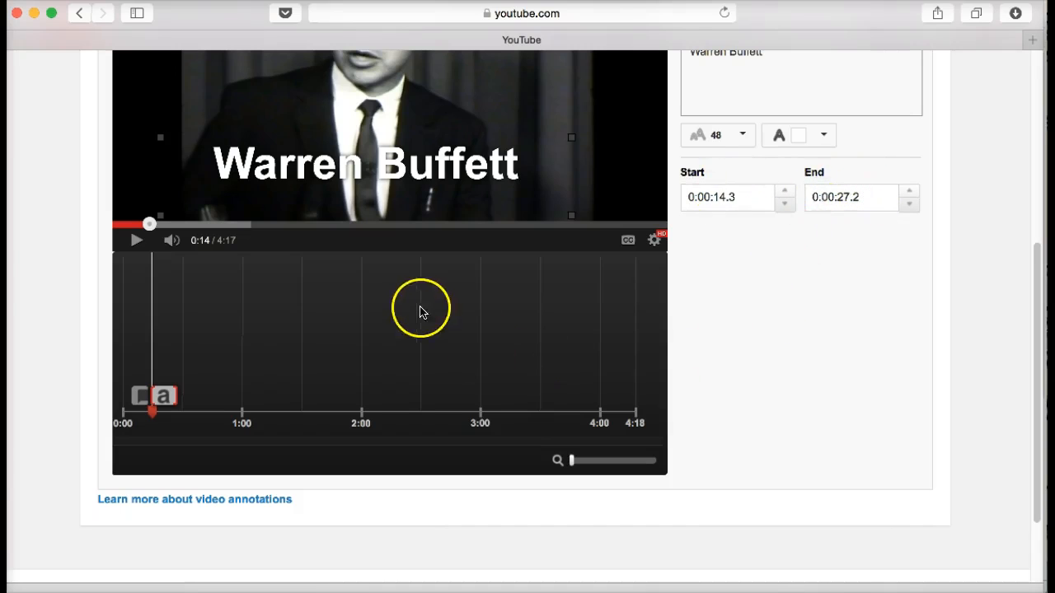
{"action": "scroll", "coordinate": [439, 352], "scroll_direction": "up", "scroll_amount": 4}
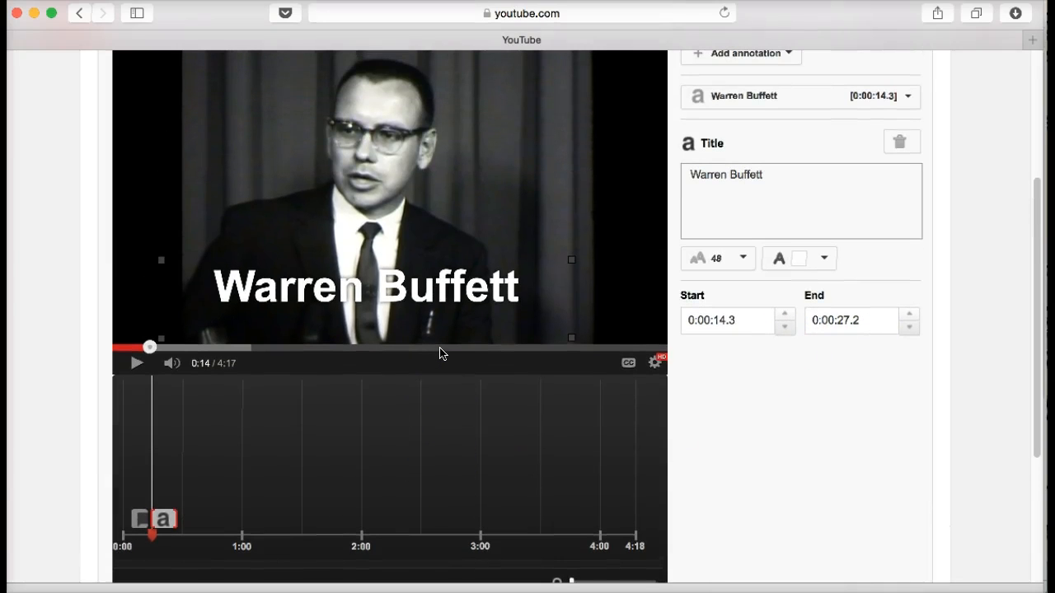
{"action": "scroll", "coordinate": [438, 353], "scroll_direction": "up", "scroll_amount": 5}
{"action": "left_click", "coordinate": [711, 300]}
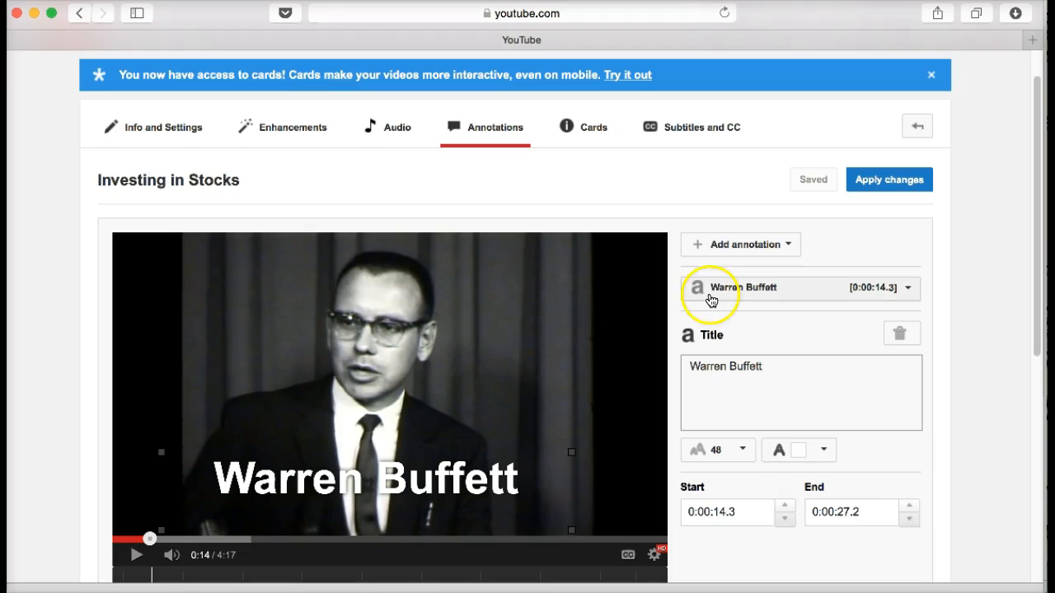
{"action": "scroll", "coordinate": [565, 382], "scroll_direction": "down", "scroll_amount": 5}
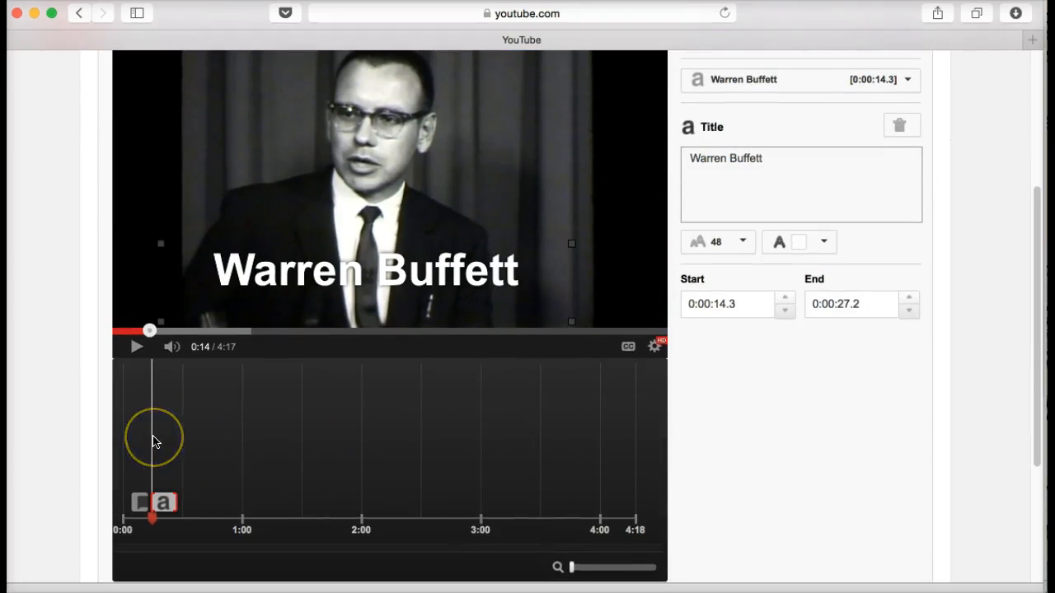
{"action": "left_click_drag", "start_coordinate": [149, 331], "coordinate": [335, 331]}
{"action": "scroll", "coordinate": [795, 417], "scroll_direction": "up", "scroll_amount": 5}
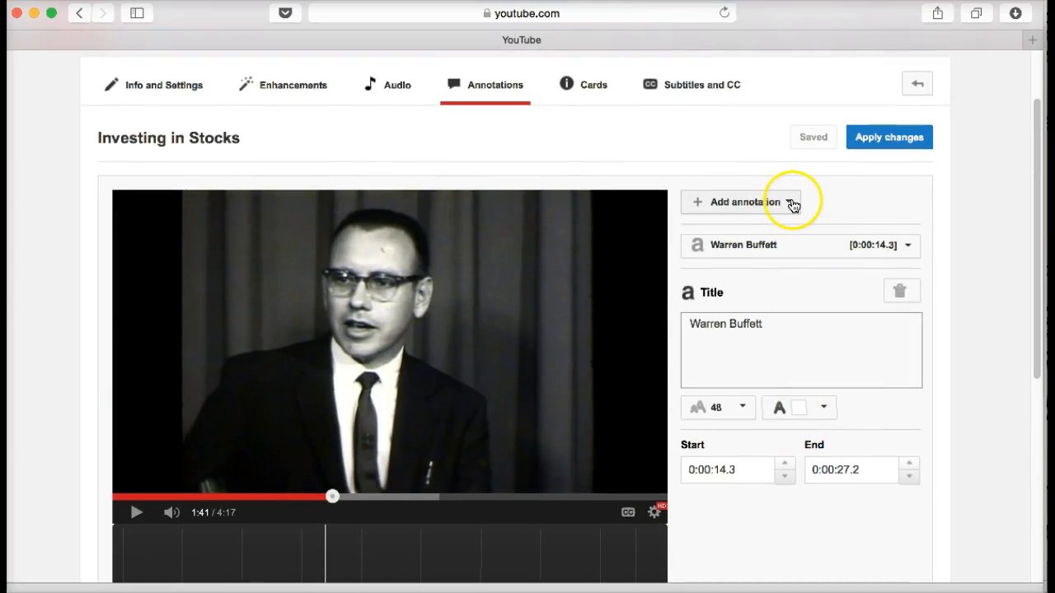
{"action": "left_click", "coordinate": [790, 203]}
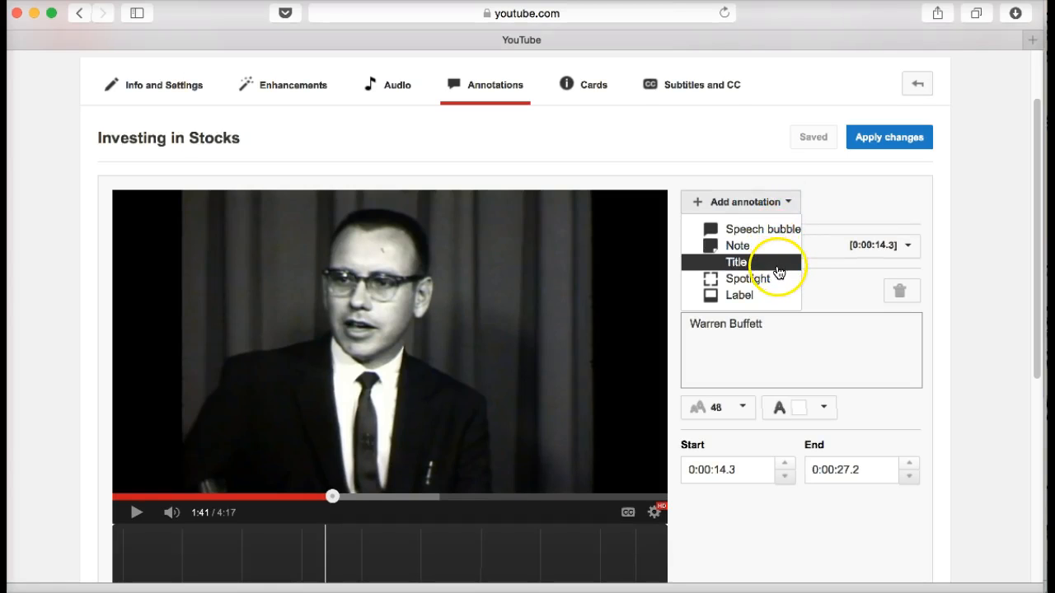
{"action": "left_click", "coordinate": [736, 246]}
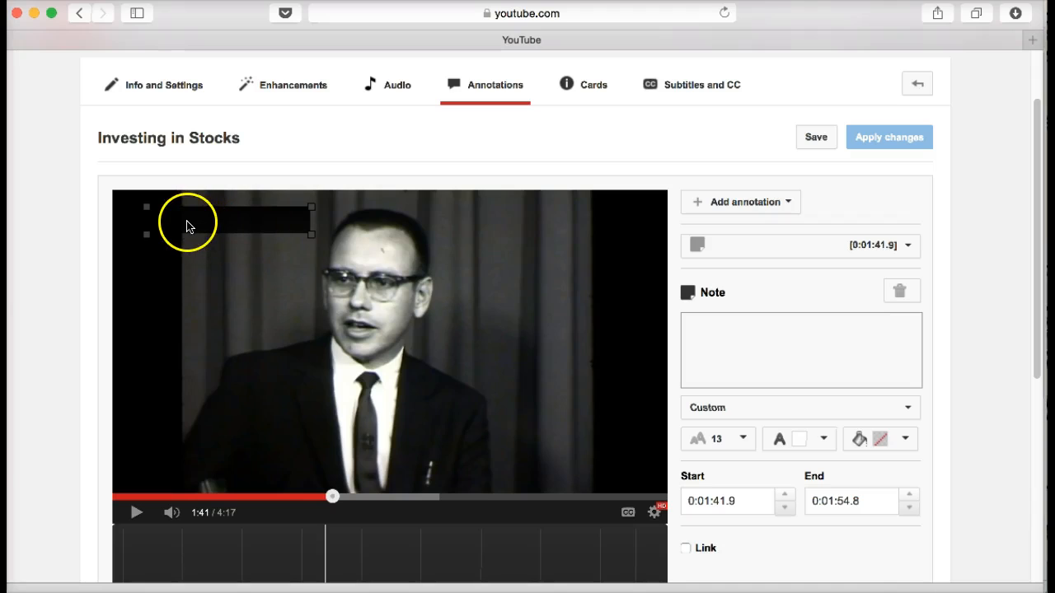
{"action": "left_click", "coordinate": [308, 228]}
Step: Enter "True or False:", a blank line and "Does the President directly impact the change in interest rates?" as the note's text
{"action": "left_click", "coordinate": [711, 330]}
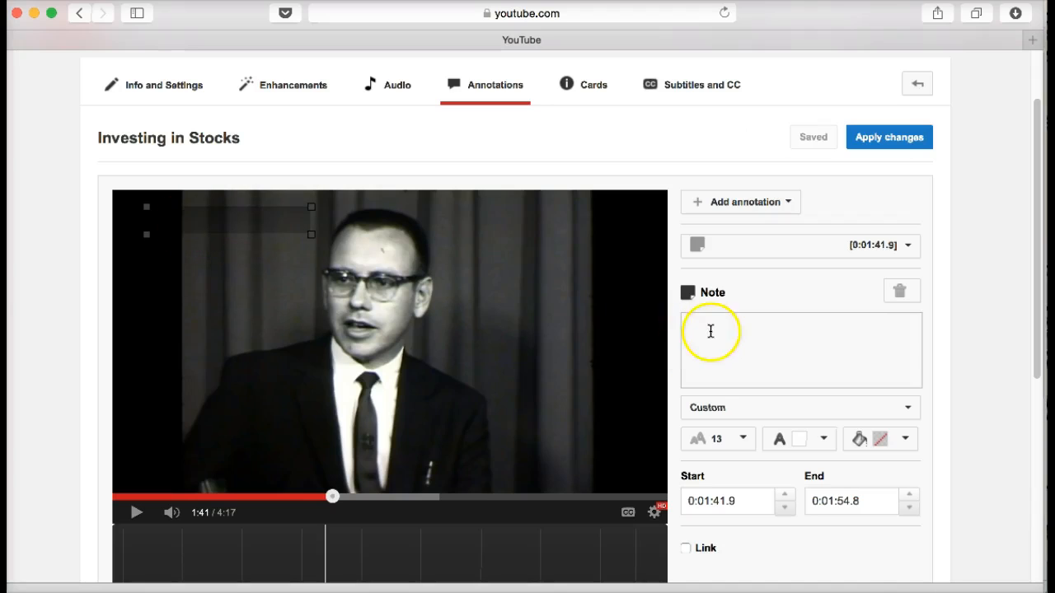
{"action": "type", "text": "True or False:"}
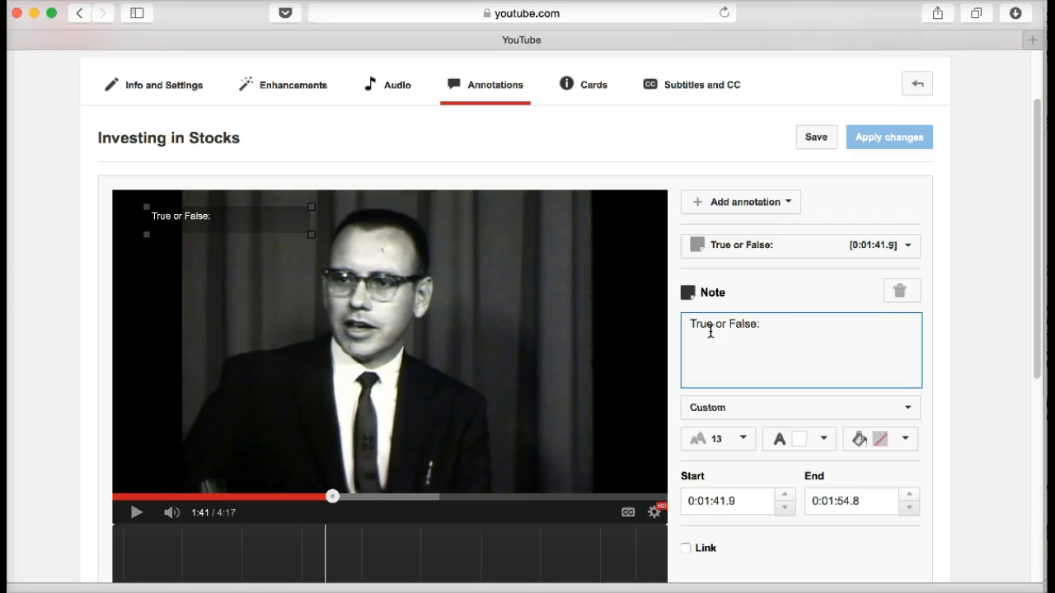
{"action": "type", "text": "oes the President directly impact the change in interest rates"}
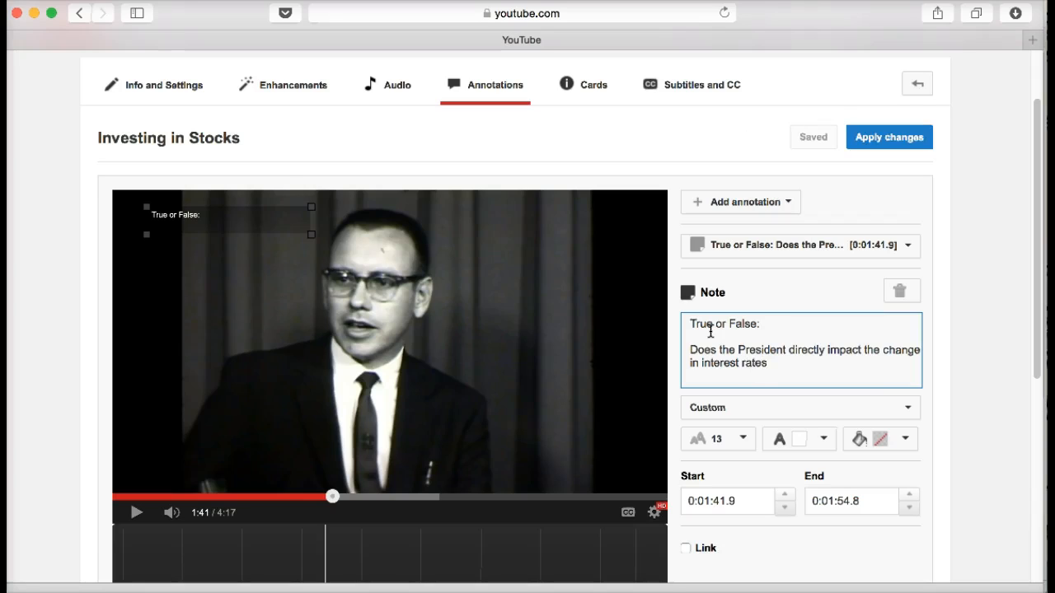
{"action": "type", "text": "?"}
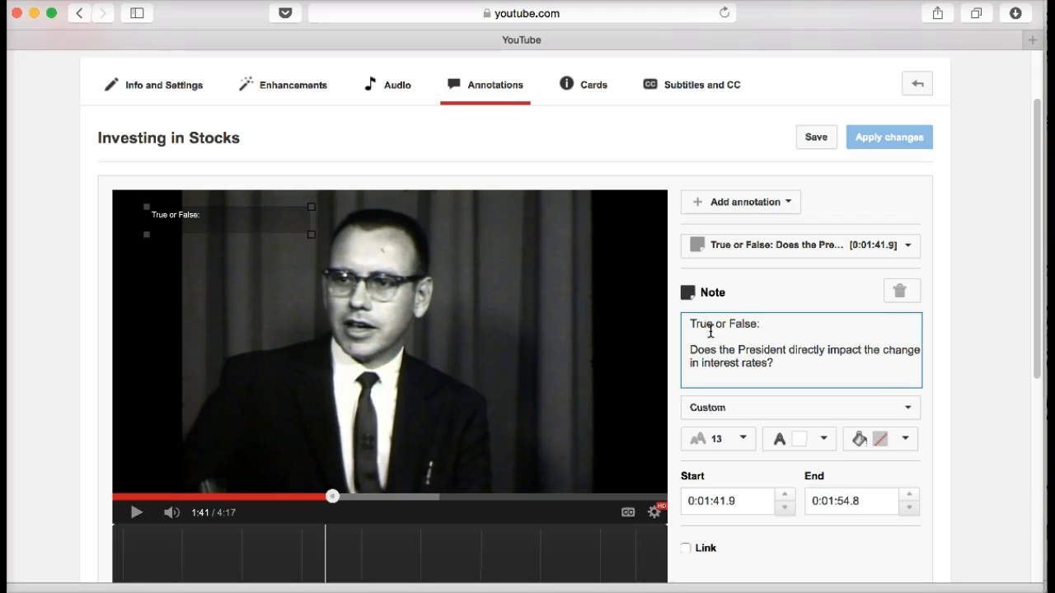
{"action": "key", "text": "Tab"}
{"action": "left_click", "coordinate": [606, 318]}
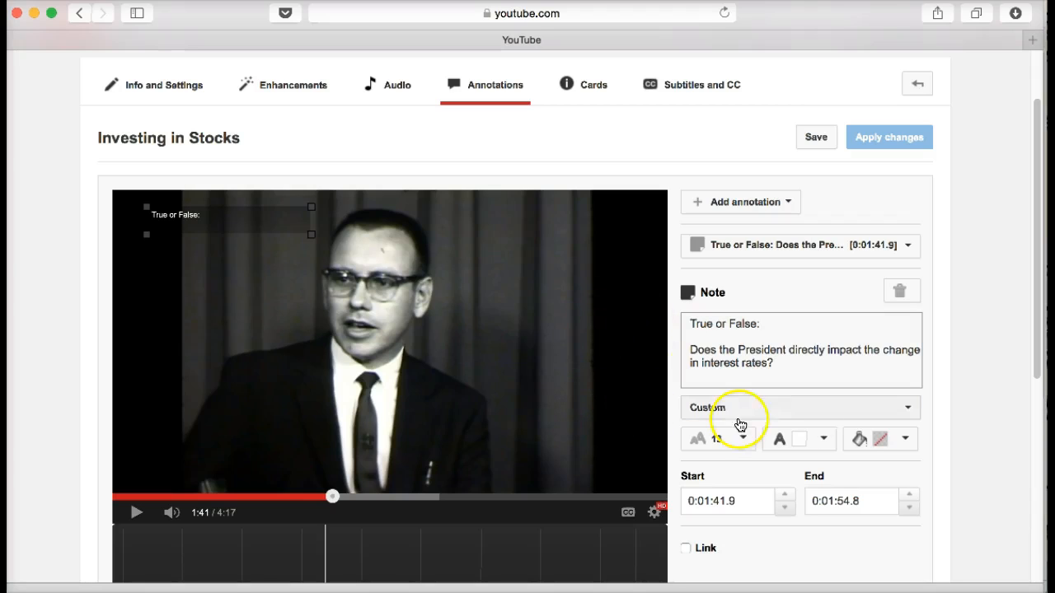
Step: Give the note the Normal style and move it to the right of the speaker's face
{"action": "left_click", "coordinate": [909, 410]}
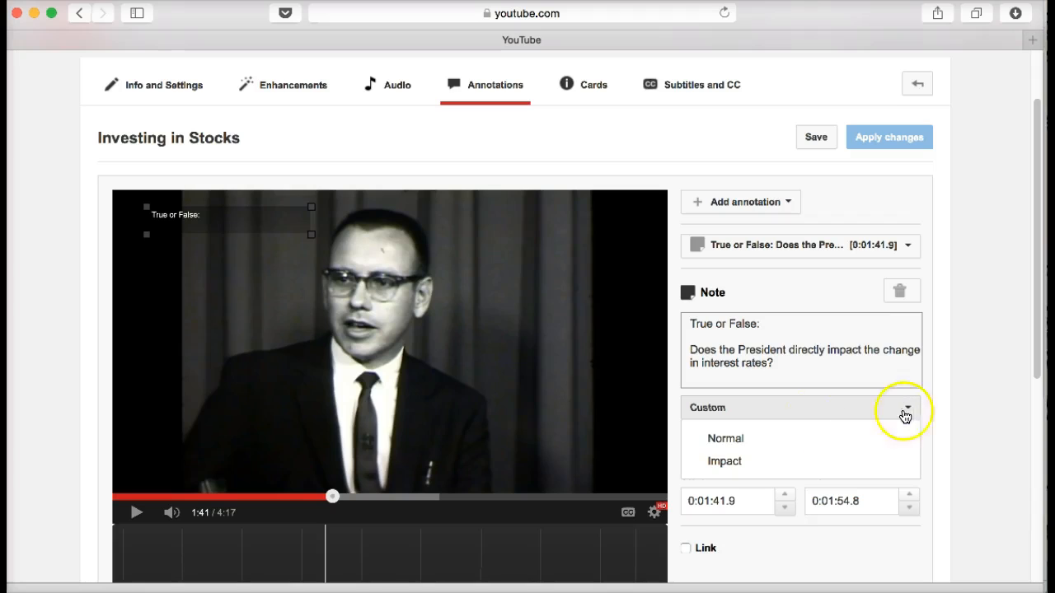
{"action": "left_click", "coordinate": [738, 438]}
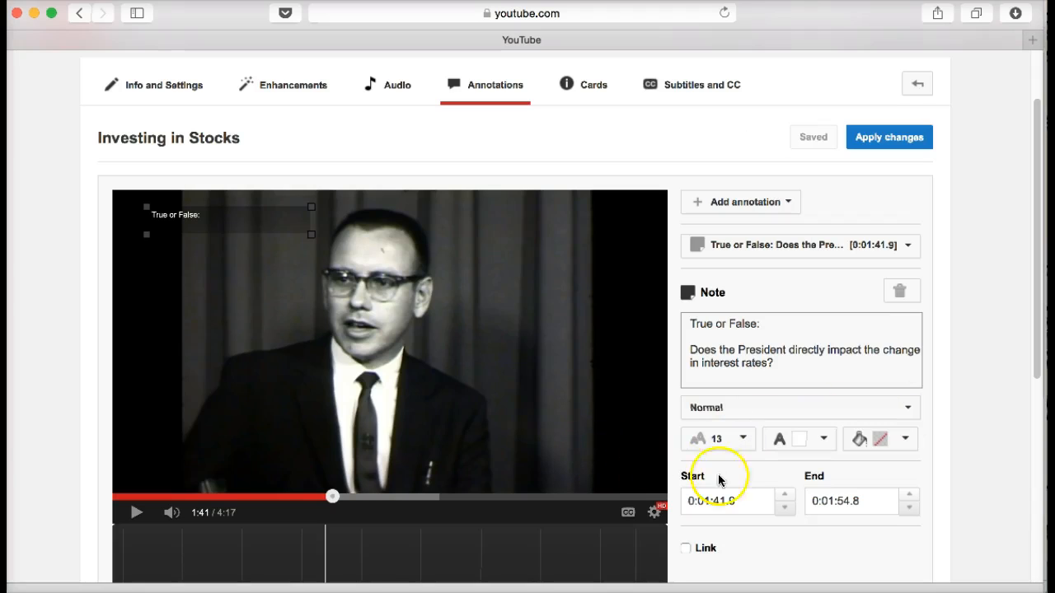
{"action": "left_click", "coordinate": [227, 221]}
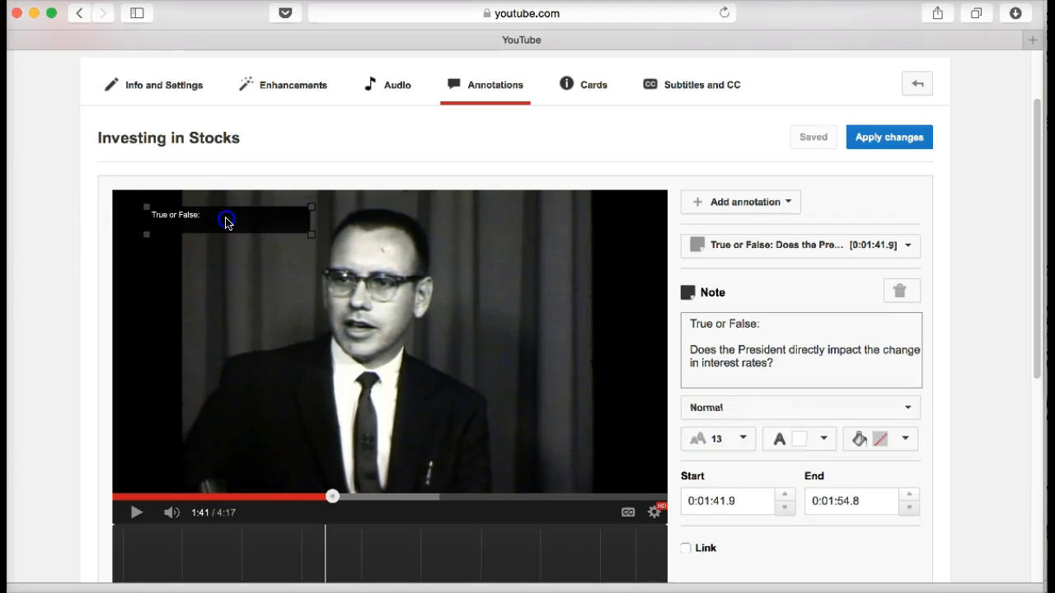
{"action": "mouse_move", "coordinate": [306, 236]}
{"action": "left_mouse_down"}
{"action": "mouse_move", "coordinate": [308, 259]}
{"action": "mouse_move", "coordinate": [464, 302]}
{"action": "mouse_move", "coordinate": [560, 353]}
{"action": "mouse_move", "coordinate": [619, 294]}
{"action": "left_mouse_up"}
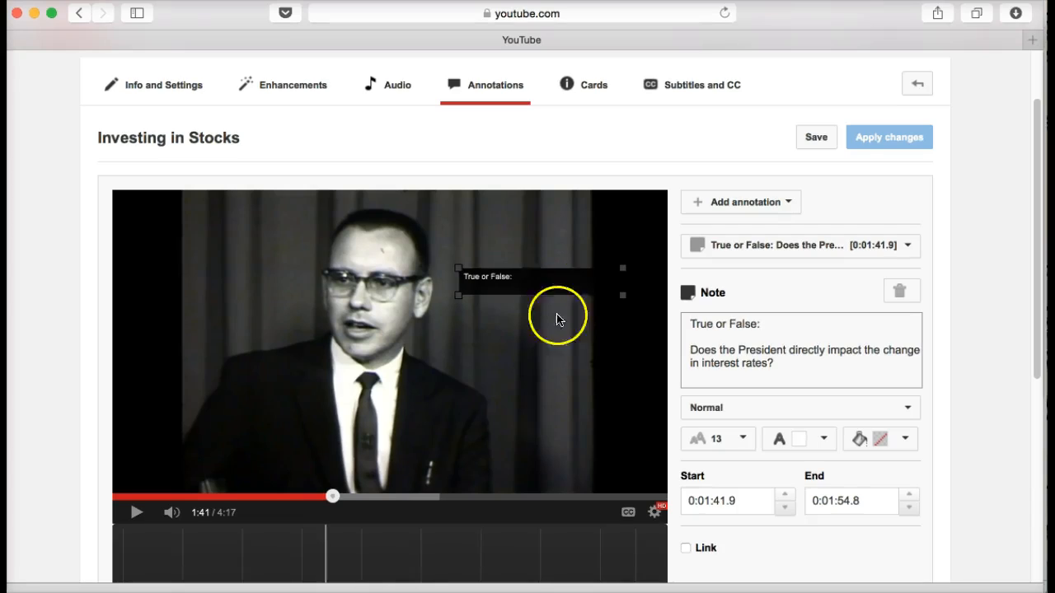
Step: Set the note's font size to 11 and make its box taller to fit the question, keeping the blank line after "True or False:"
{"action": "left_click", "coordinate": [746, 439]}
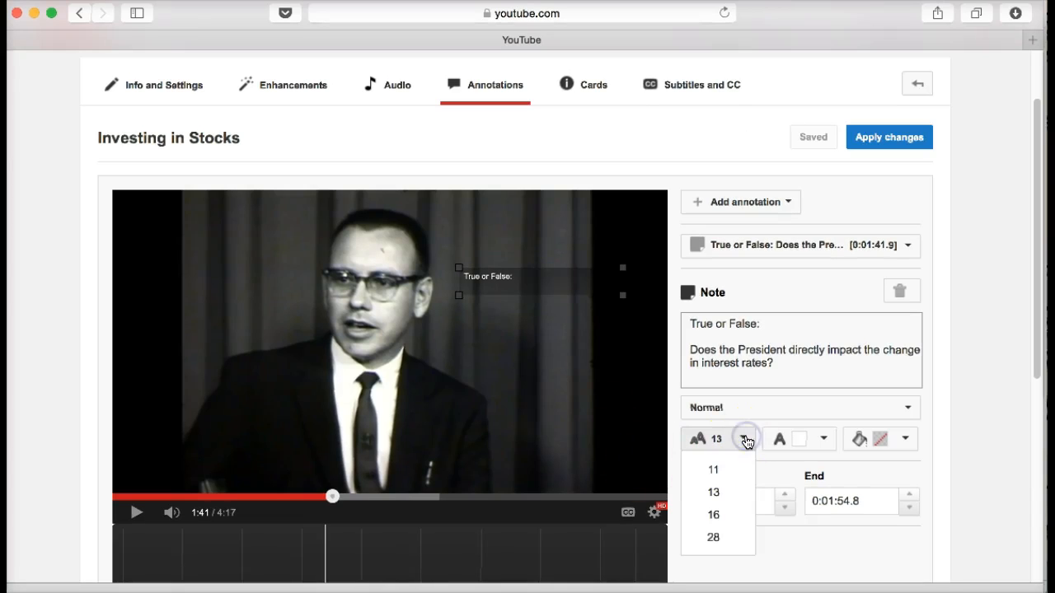
{"action": "left_click", "coordinate": [721, 471]}
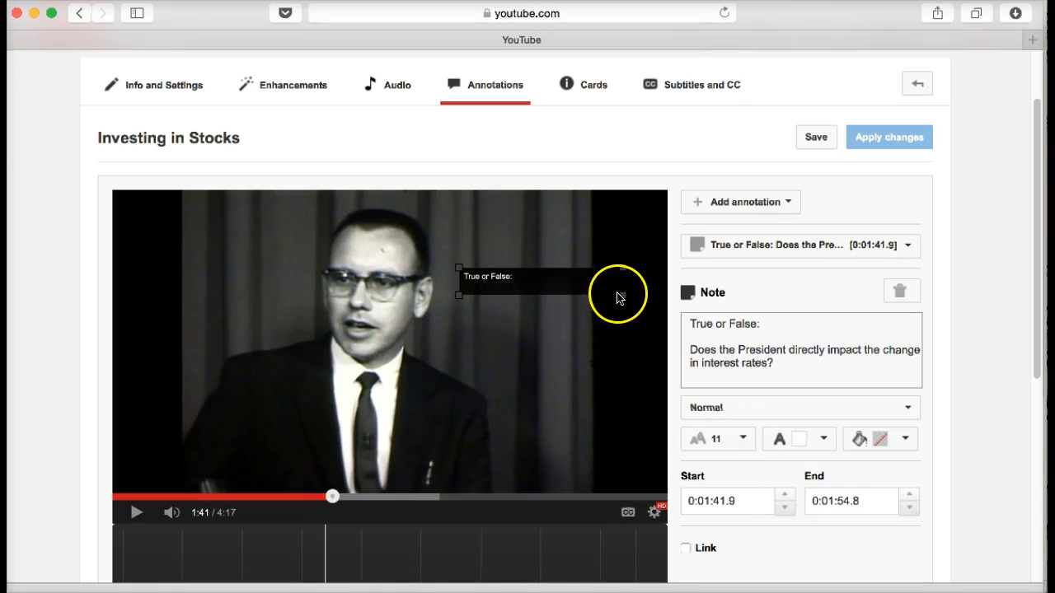
{"action": "left_click", "coordinate": [687, 351]}
{"action": "key", "text": "BackSpace"}
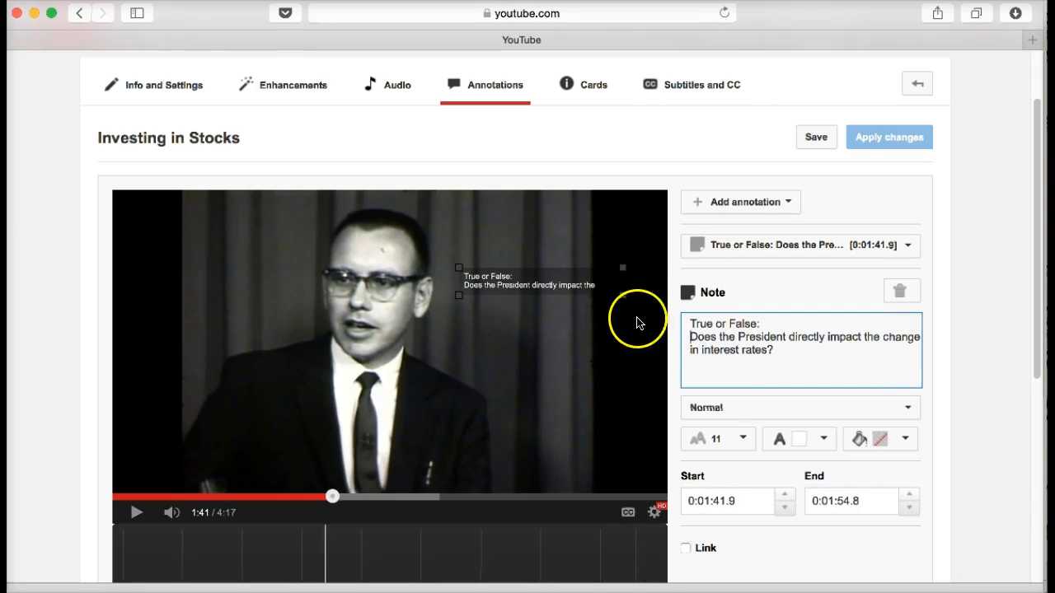
{"action": "left_click_drag", "start_coordinate": [624, 295], "coordinate": [626, 330]}
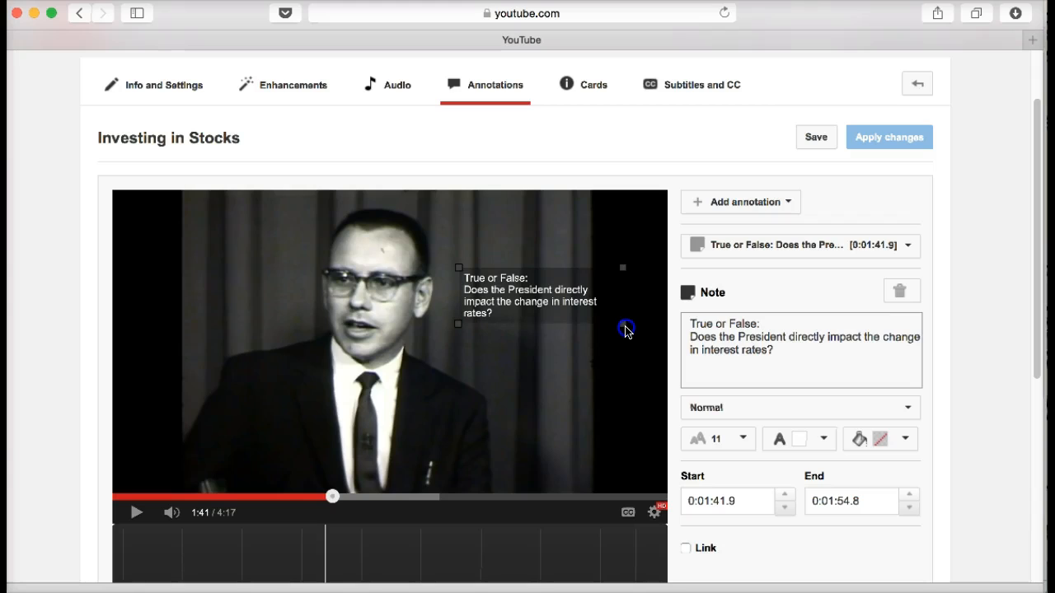
{"action": "left_click", "coordinate": [764, 325]}
{"action": "key", "text": "Return"}
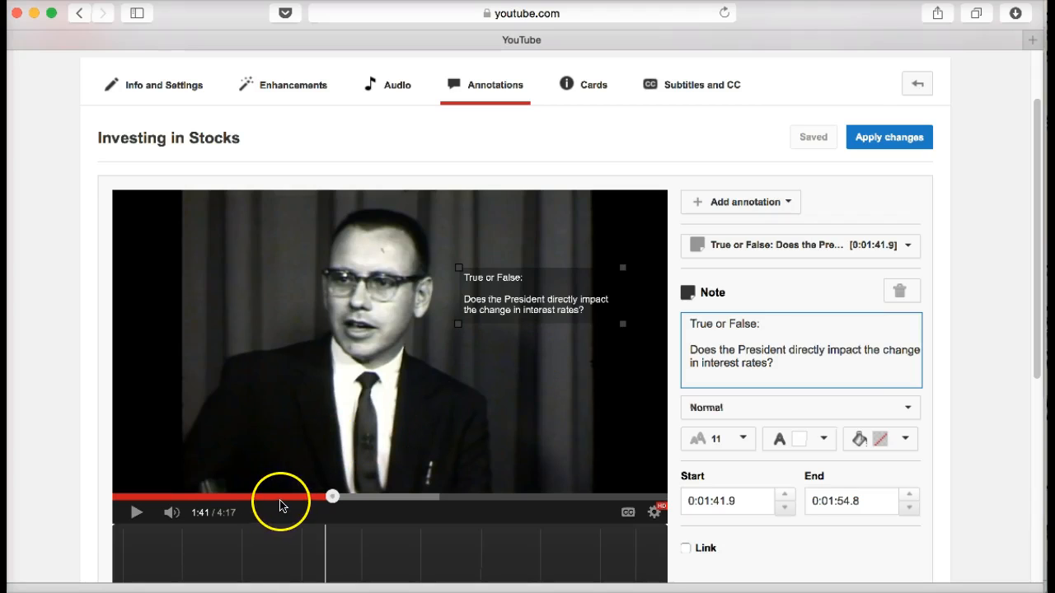
Step: Play the video from about 1:38 to preview the note and pause it at about 1:46
{"action": "left_click", "coordinate": [308, 500]}
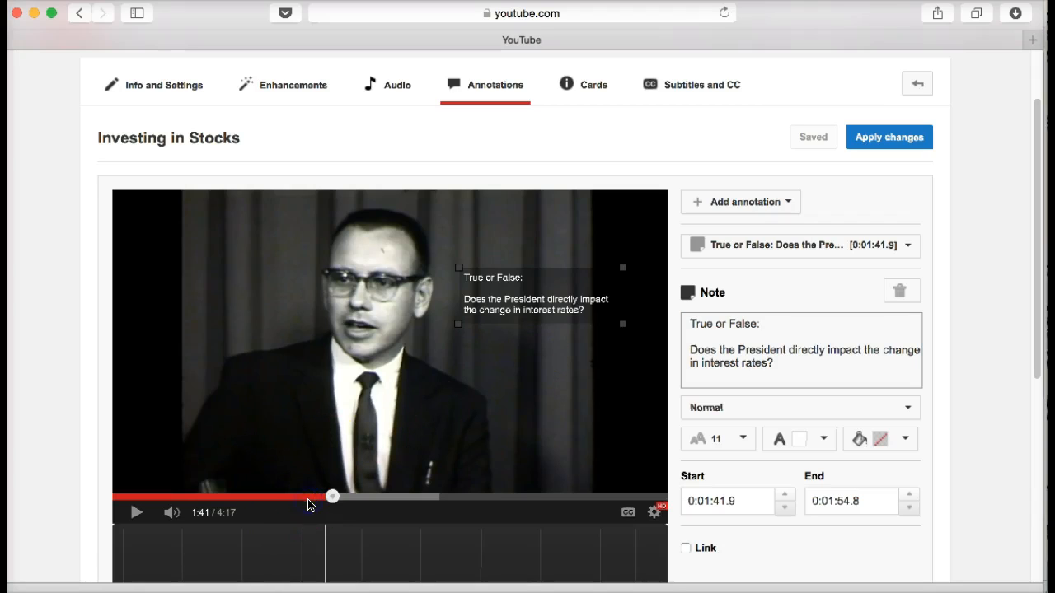
{"action": "left_click_drag", "start_coordinate": [332, 496], "coordinate": [319, 496]}
{"action": "left_click", "coordinate": [137, 513]}
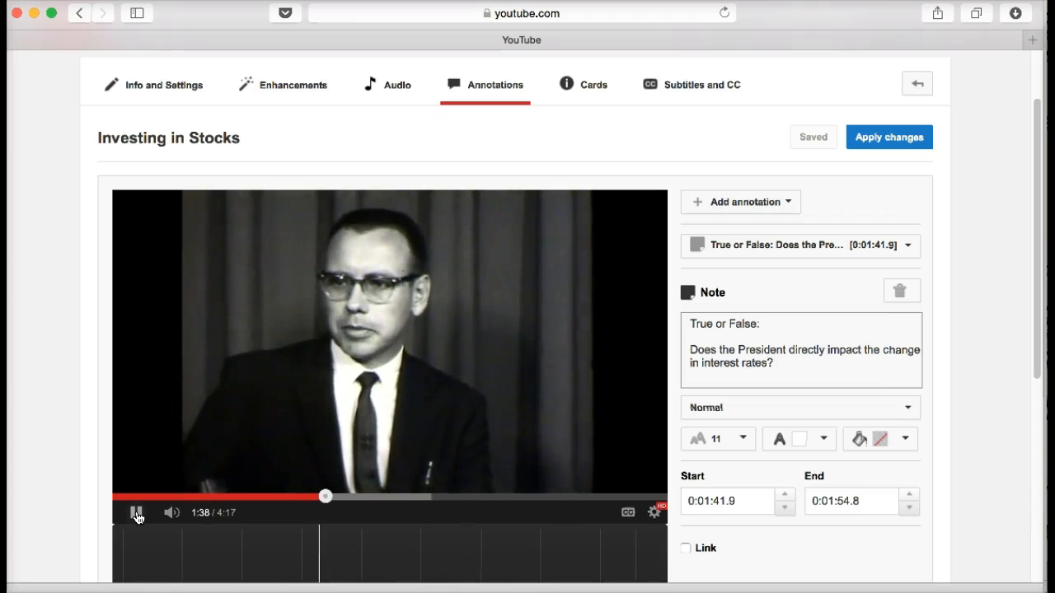
{"action": "scroll", "coordinate": [489, 558], "scroll_direction": "down", "scroll_amount": 4}
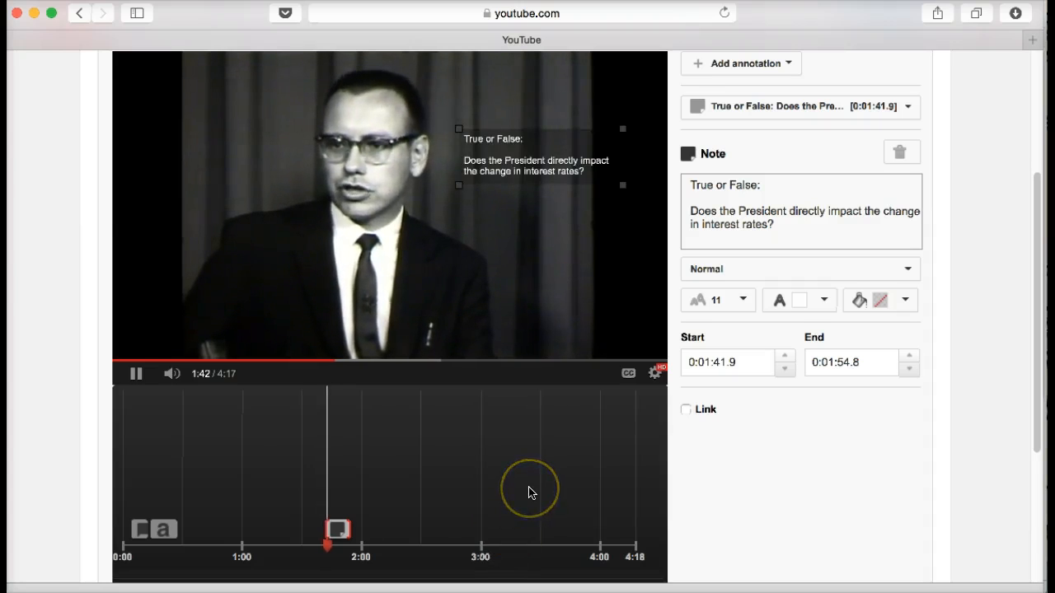
{"action": "scroll", "coordinate": [530, 493], "scroll_direction": "up", "scroll_amount": 1}
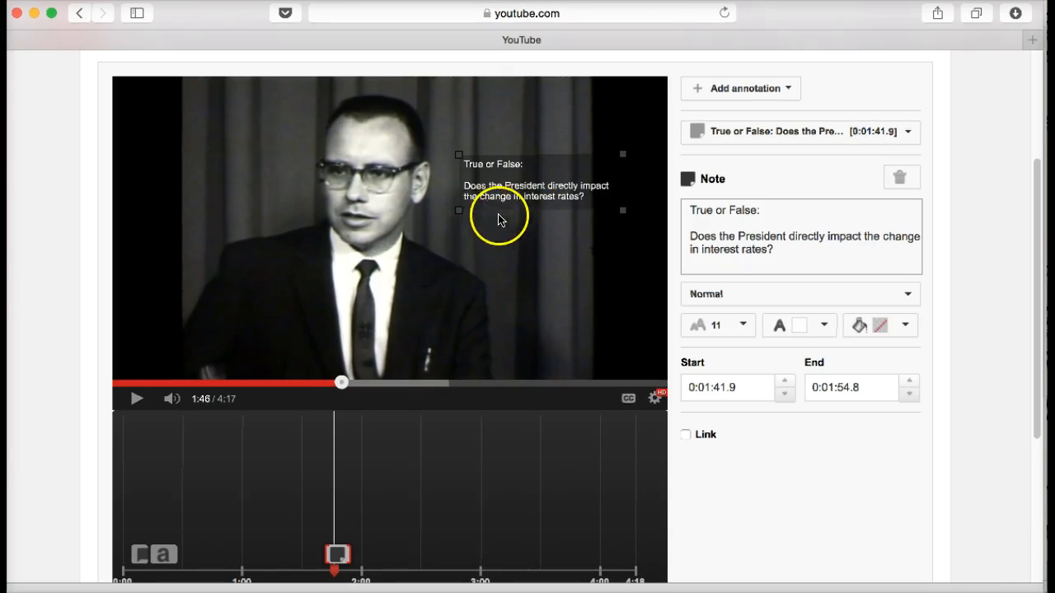
{"action": "scroll", "coordinate": [258, 206], "scroll_direction": "up", "scroll_amount": 3}
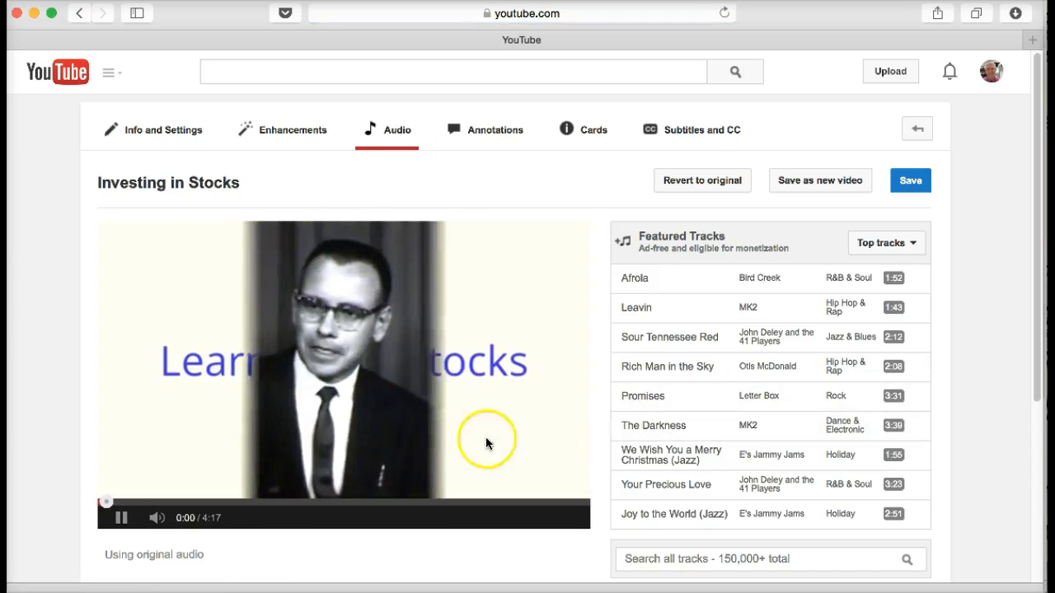
Step: Pause the video preview and examine the featured audio tracks, including their artists, genres and durations
{"action": "left_click", "coordinate": [122, 519]}
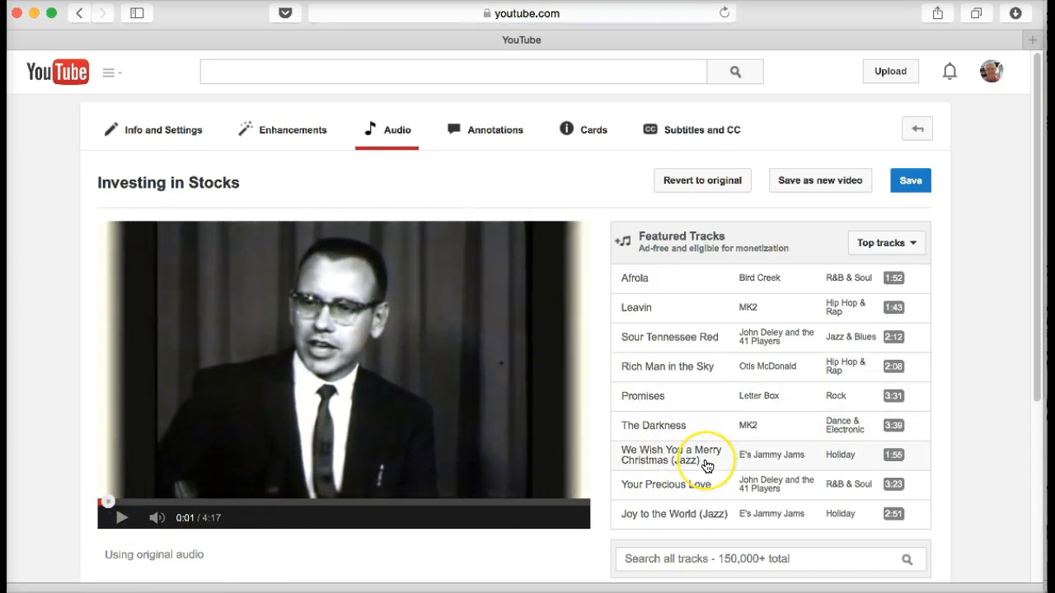
{"action": "scroll", "coordinate": [707, 466], "scroll_direction": "down", "scroll_amount": 3}
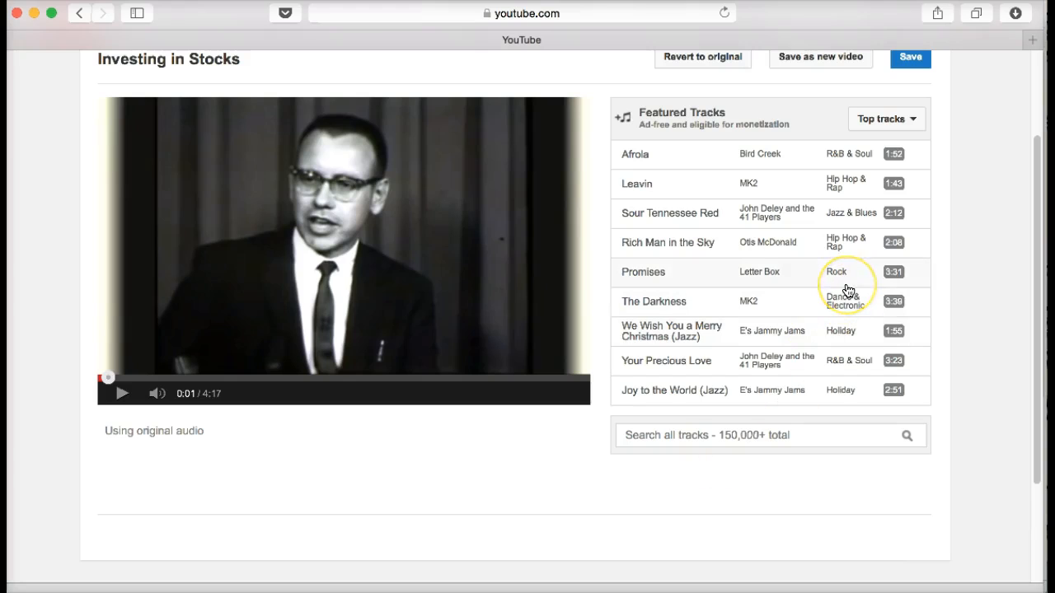
{"action": "scroll", "coordinate": [847, 290], "scroll_direction": "down", "scroll_amount": 2}
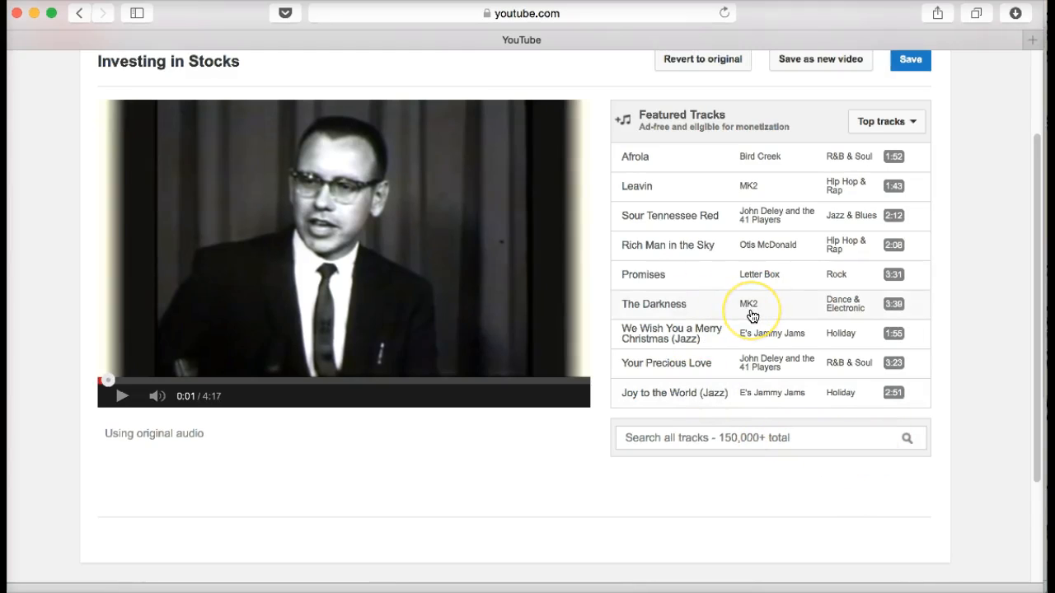
{"action": "scroll", "coordinate": [752, 316], "scroll_direction": "down", "scroll_amount": 1}
{"action": "scroll", "coordinate": [750, 313], "scroll_direction": "up", "scroll_amount": 2}
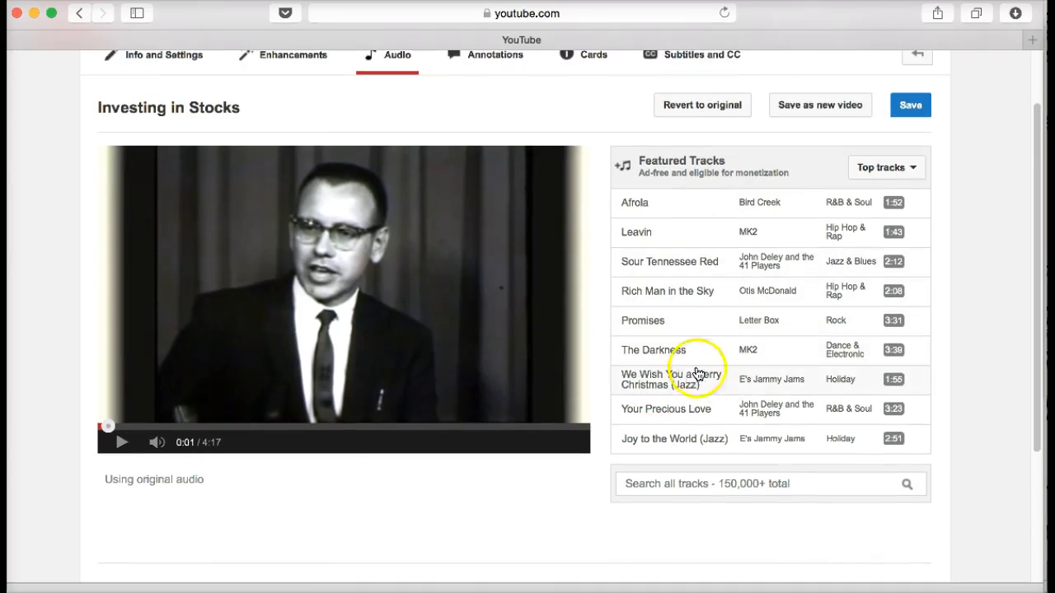
{"action": "scroll", "coordinate": [815, 329], "scroll_direction": "up", "scroll_amount": 3}
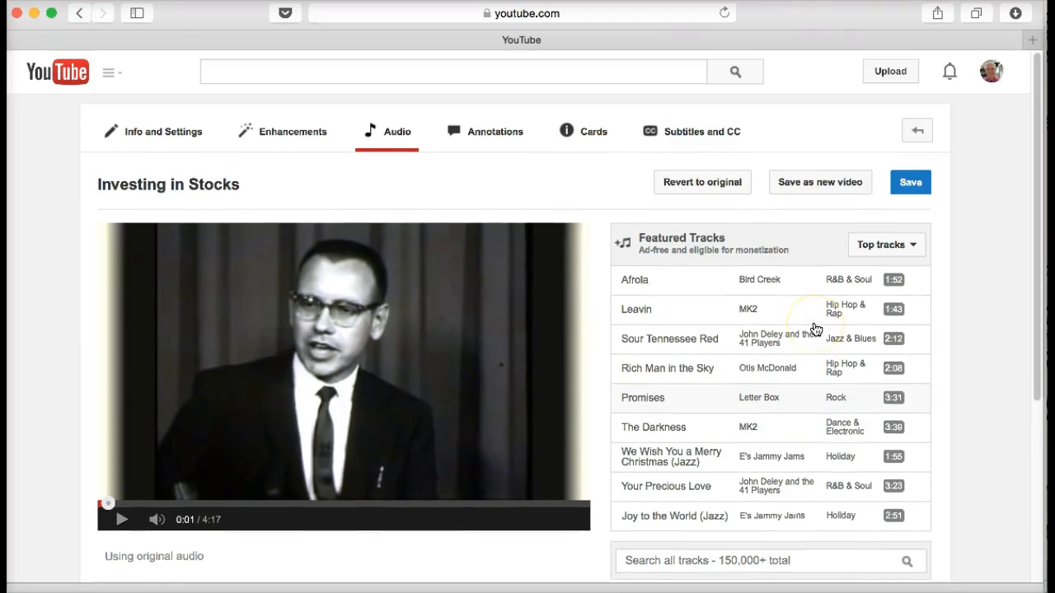
{"action": "scroll", "coordinate": [815, 329], "scroll_direction": "down", "scroll_amount": 1}
{"action": "scroll", "coordinate": [815, 329], "scroll_direction": "up", "scroll_amount": 1}
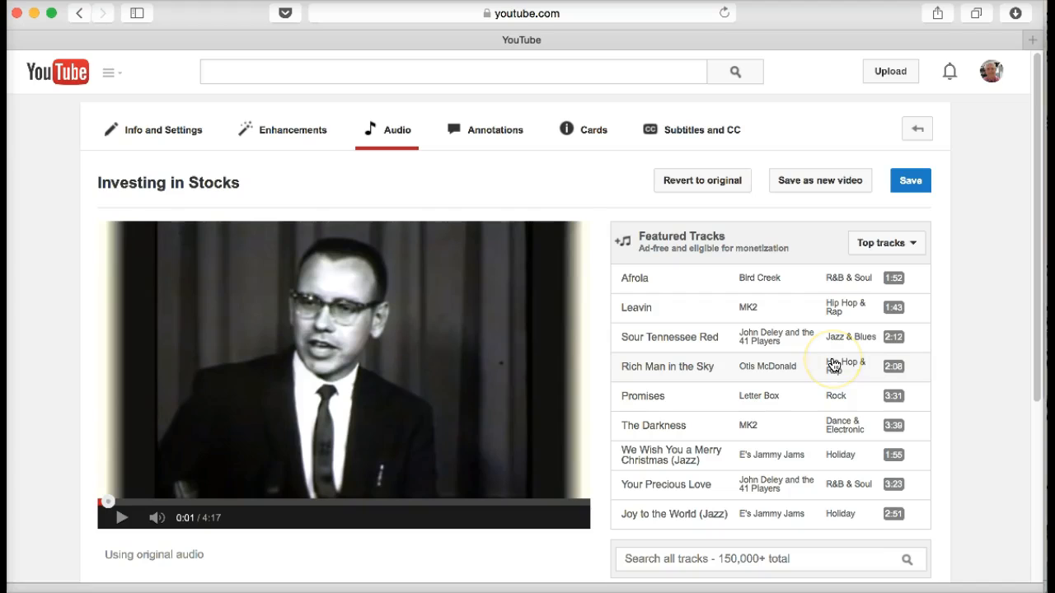
Step: Save the edited "Investing in Stocks" as a new video and look over the copy's entry in the video list
{"action": "left_click", "coordinate": [812, 185]}
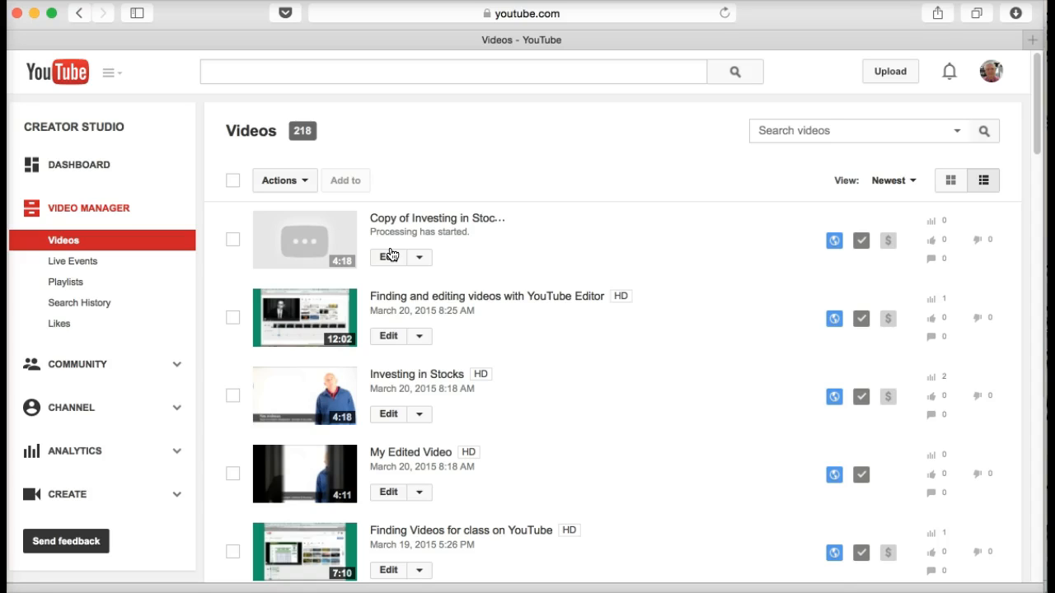
{"action": "left_click", "coordinate": [540, 251]}
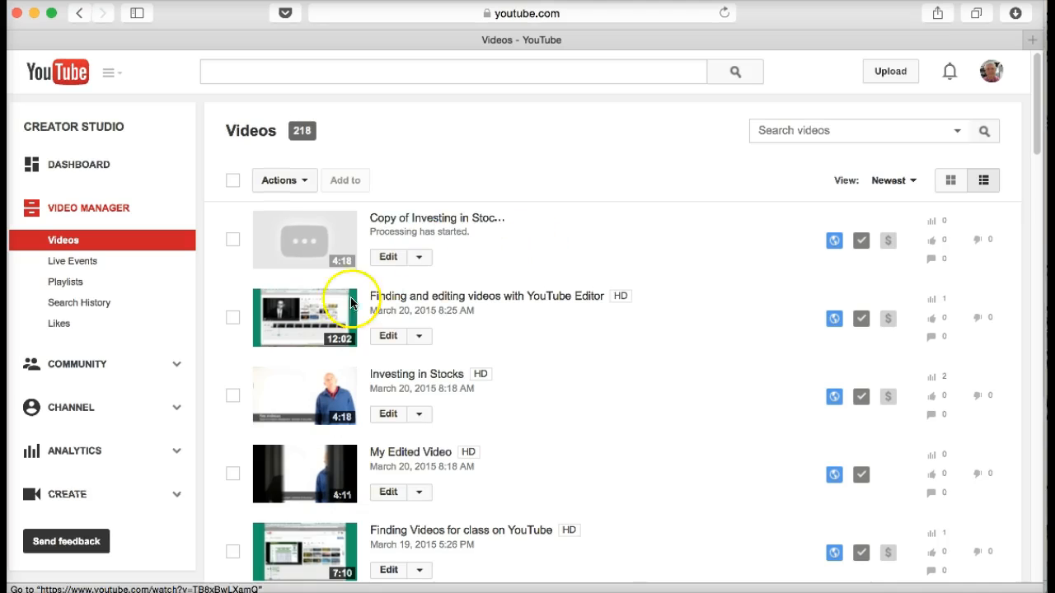
{"action": "scroll", "coordinate": [306, 439], "scroll_direction": "down", "scroll_amount": 2}
{"action": "scroll", "coordinate": [306, 439], "scroll_direction": "up", "scroll_amount": 2}
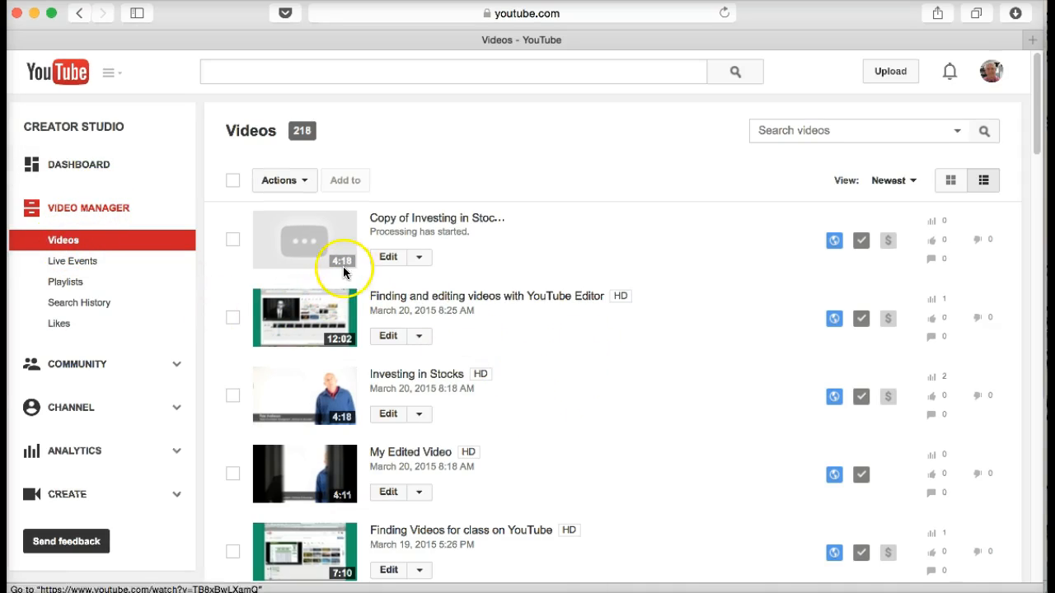
Step: Browse the uploaded videos and examine the editing, download and delete options for "Finding Videos for class on YouTube"
{"action": "scroll", "coordinate": [564, 367], "scroll_direction": "down", "scroll_amount": 3}
{"action": "scroll", "coordinate": [565, 373], "scroll_direction": "down", "scroll_amount": 2}
{"action": "scroll", "coordinate": [565, 374], "scroll_direction": "up", "scroll_amount": 3}
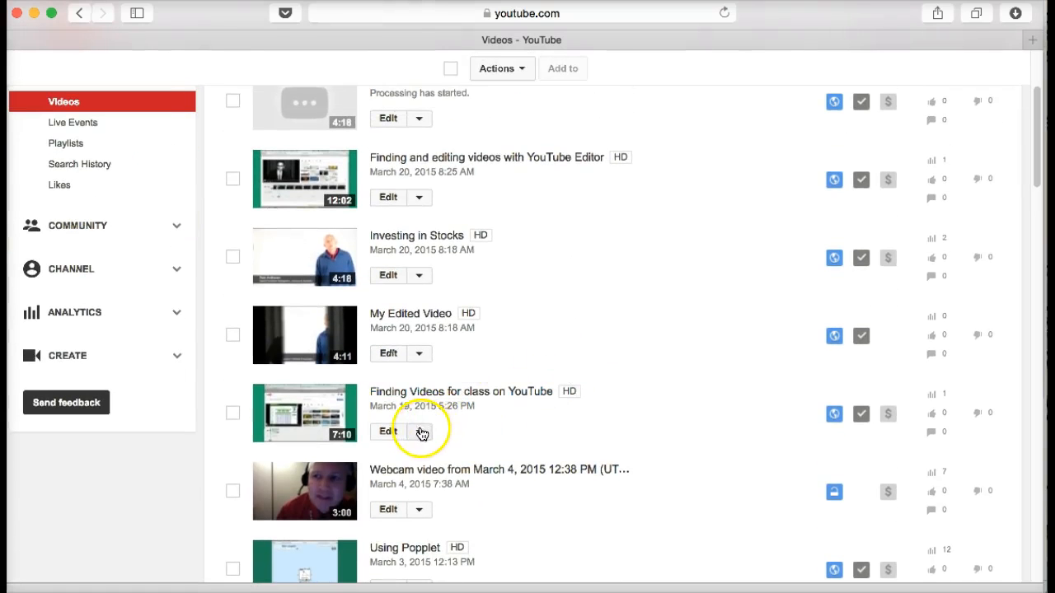
{"action": "left_click", "coordinate": [419, 431]}
{"action": "scroll", "coordinate": [462, 480], "scroll_direction": "down", "scroll_amount": 1}
{"action": "scroll", "coordinate": [462, 480], "scroll_direction": "down", "scroll_amount": 1}
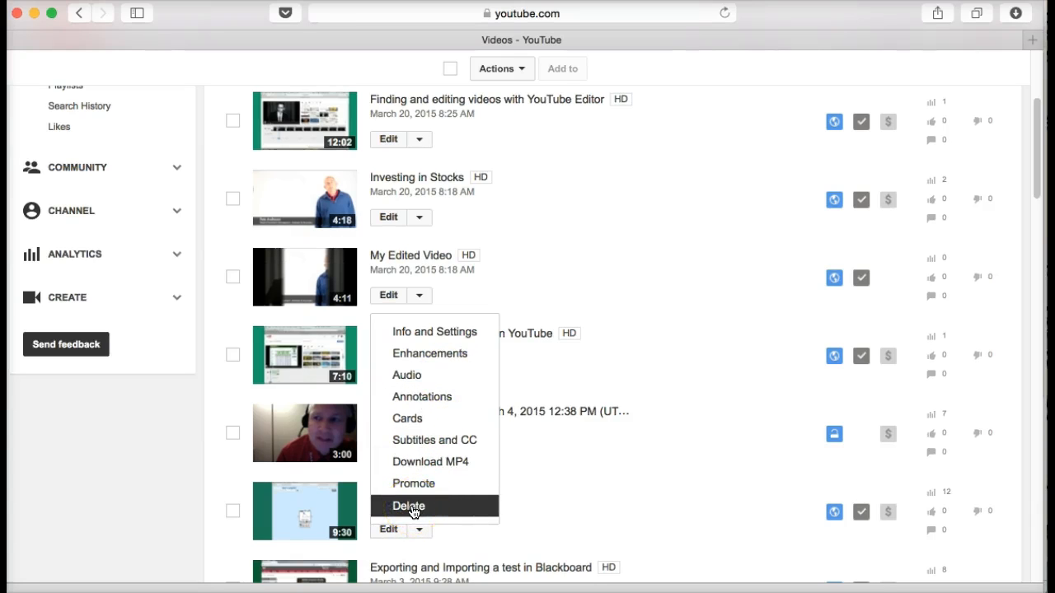
{"action": "scroll", "coordinate": [438, 434], "scroll_direction": "down", "scroll_amount": 10}
{"action": "scroll", "coordinate": [442, 434], "scroll_direction": "down", "scroll_amount": 20}
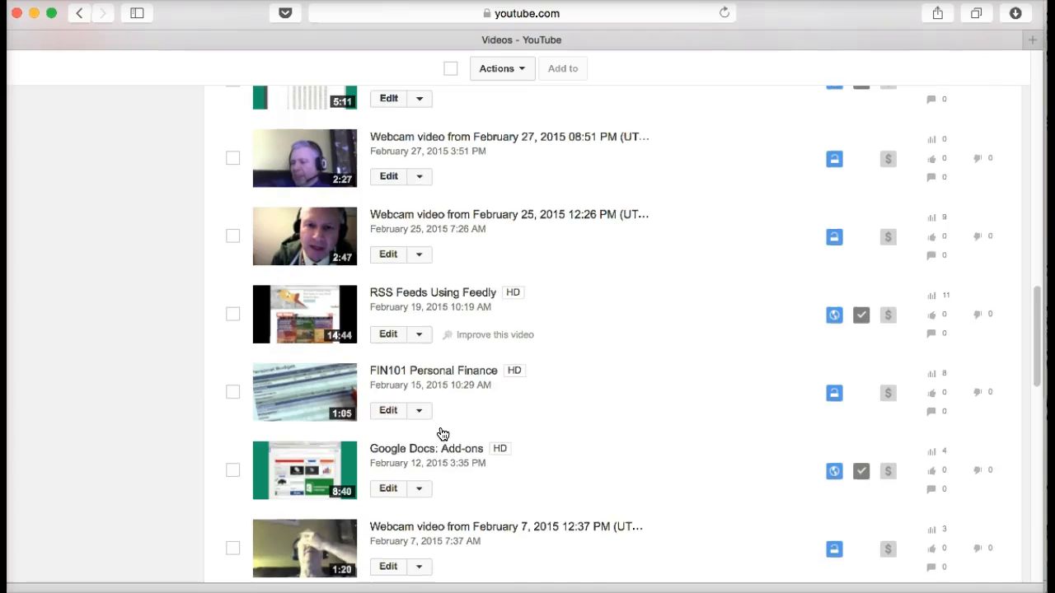
{"action": "scroll", "coordinate": [440, 434], "scroll_direction": "up", "scroll_amount": 20}
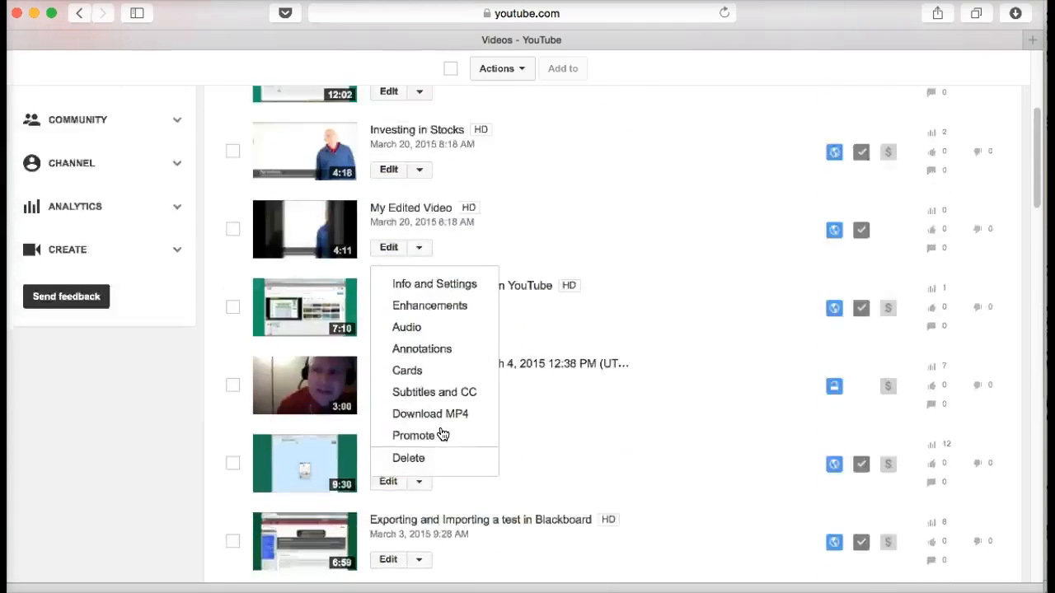
{"action": "left_click", "coordinate": [495, 327]}
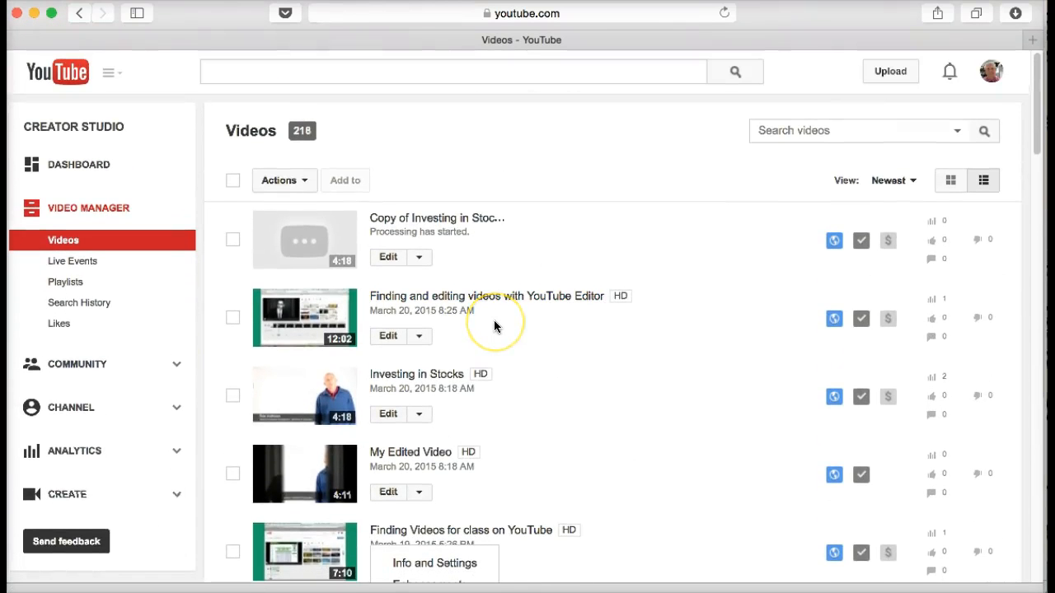